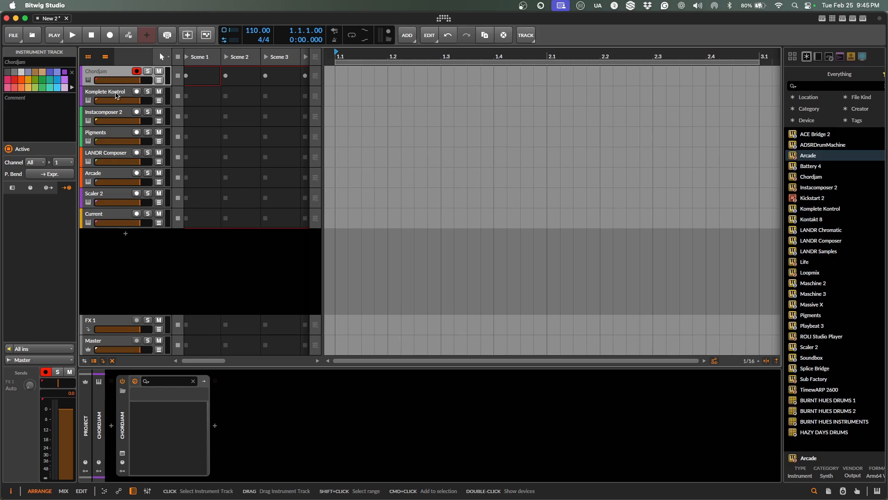
Open the Chordjam and Komplete Kontrol (Discoteca Keys) plugin windows side by side.
left_click(116, 95)
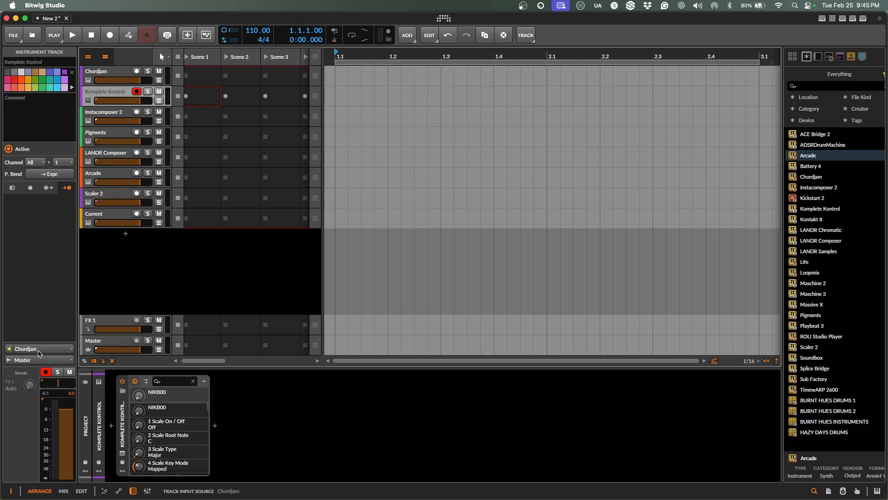
left_click(114, 77)
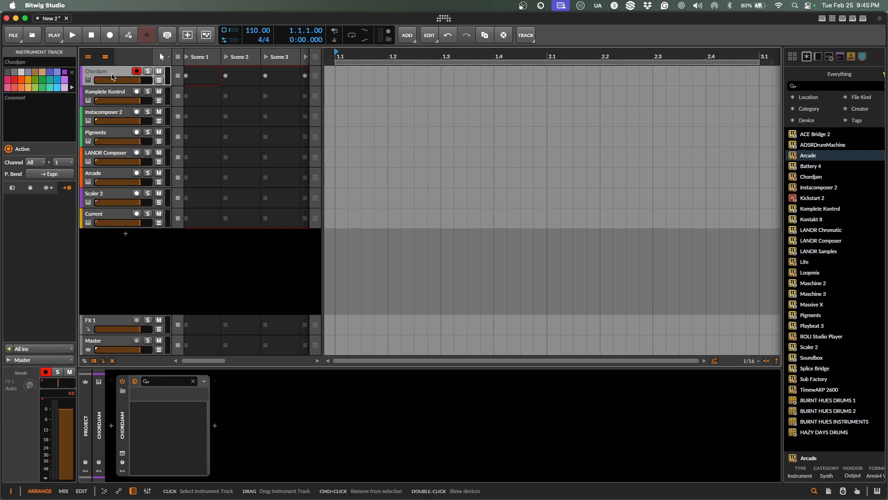
left_click(123, 453)
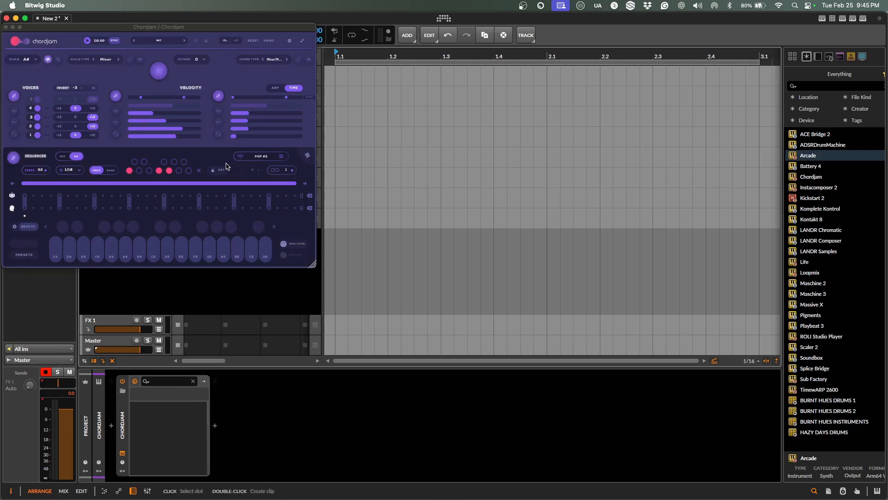
left_click_drag(206, 26, 241, 135)
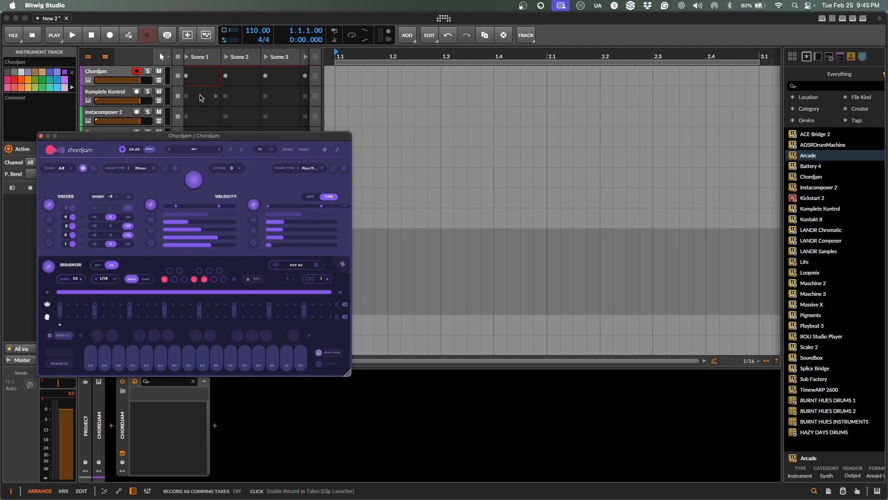
left_click(114, 97)
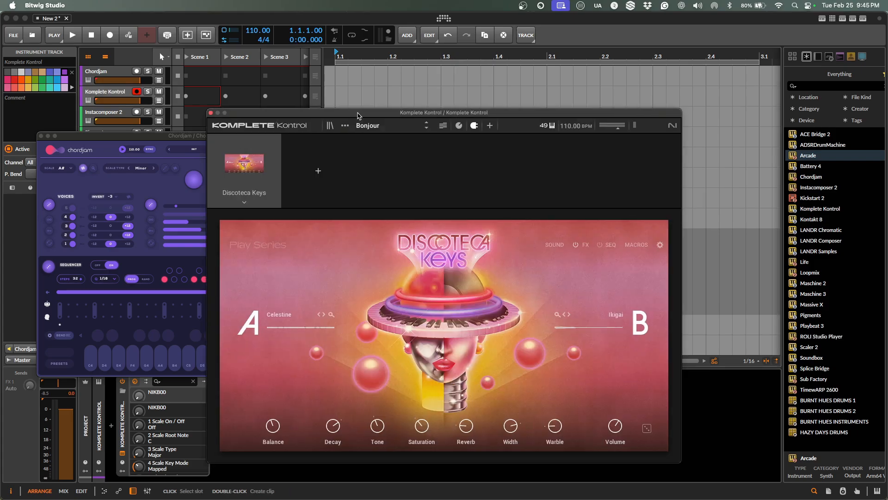
left_click_drag(359, 113, 515, 74)
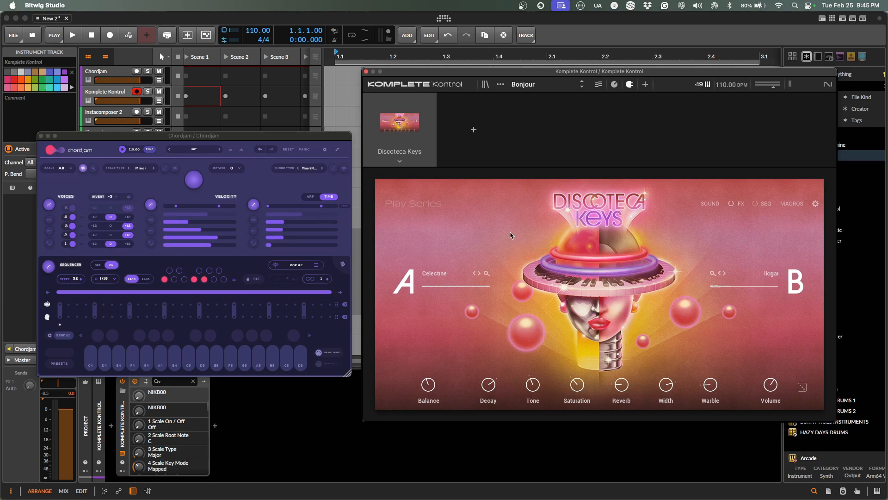
Arm the Chordjam track, lower the TIME range's upper limit and raise the minimum VELOCITY.
left_click(137, 74)
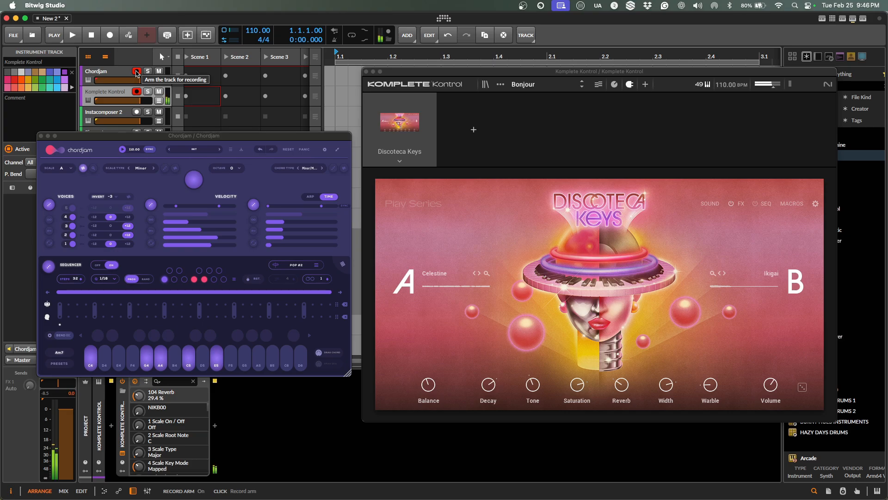
left_click(259, 212)
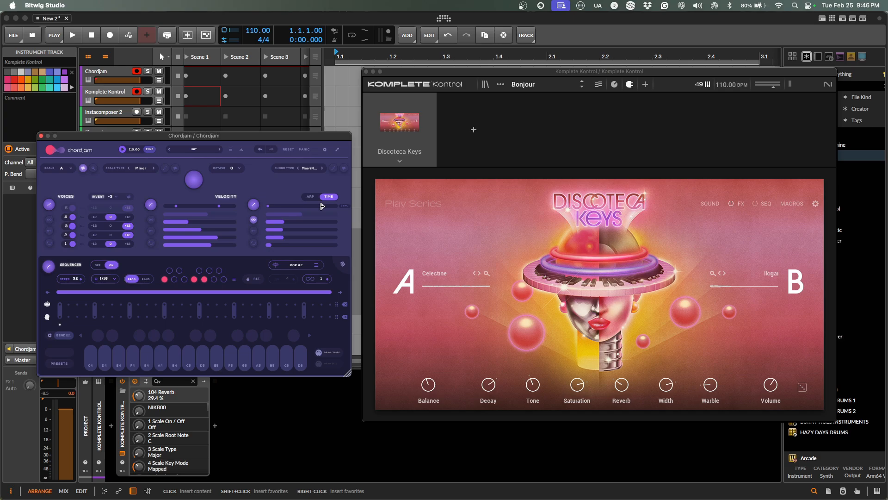
left_click_drag(322, 206, 276, 220)
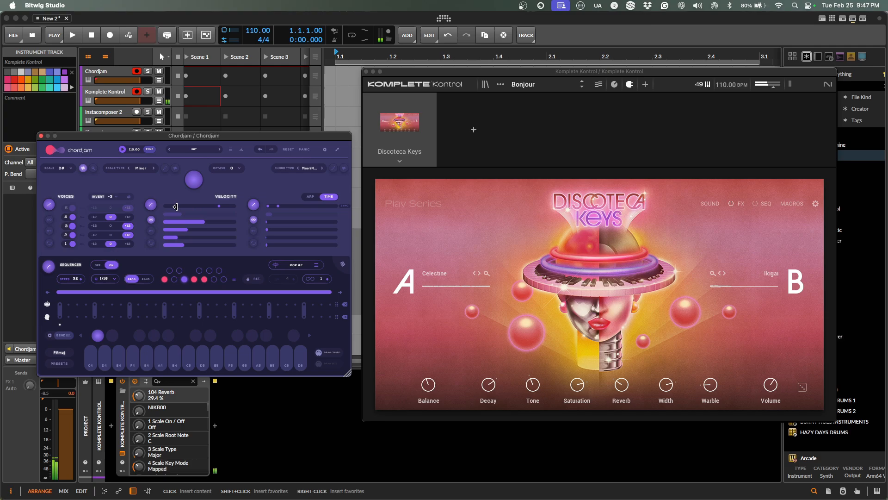
mouse_move(176, 206)
left_mouse_down()
mouse_move(203, 208)
mouse_move(189, 211)
left_mouse_up()
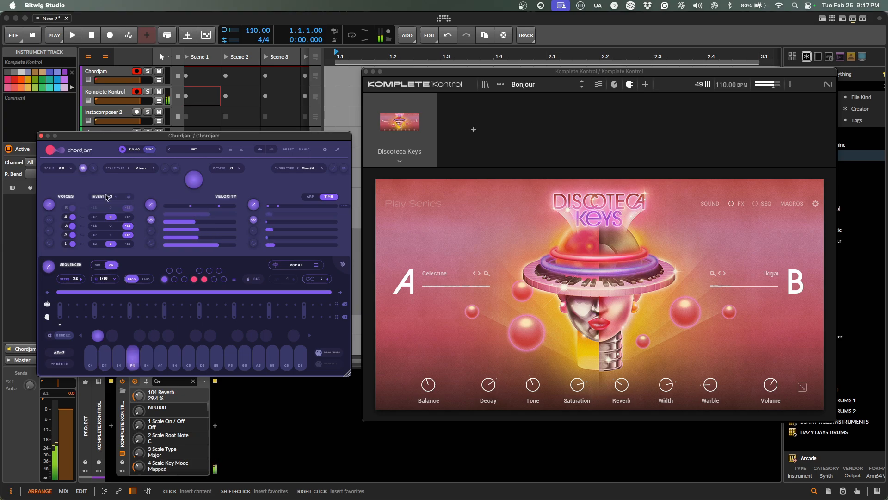
left_click(59, 169)
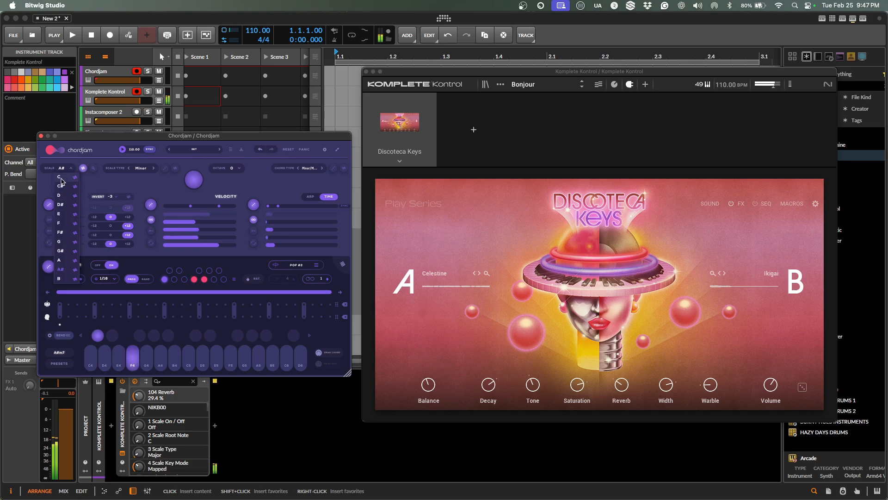
Set Chordjam's scale root to C, leaving the chord type unchanged.
left_click(60, 177)
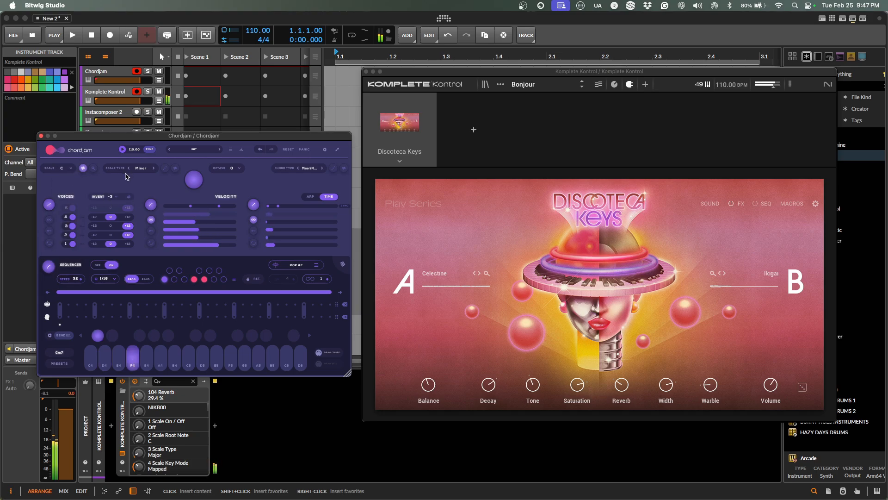
left_click(308, 168)
left_click(308, 169)
Randomize the scale and chord type repeatedly until it lands on F# with Maj7sus4 chords.
left_click(344, 169)
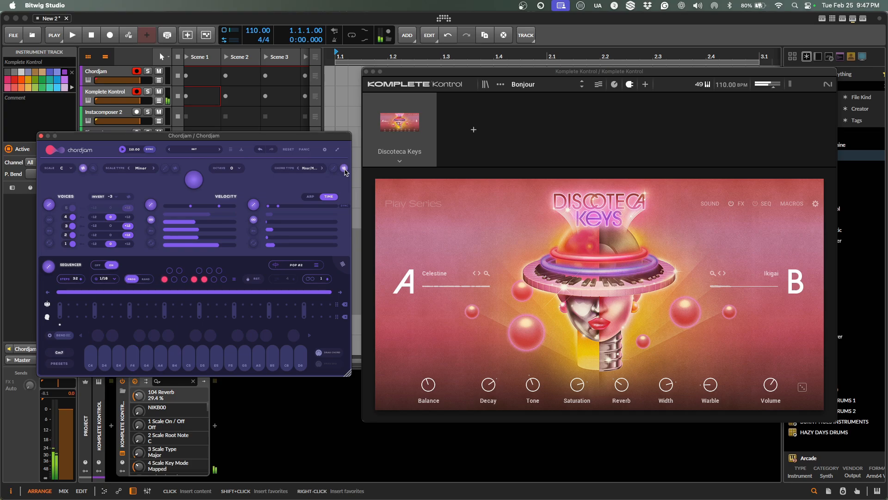
left_click(343, 168)
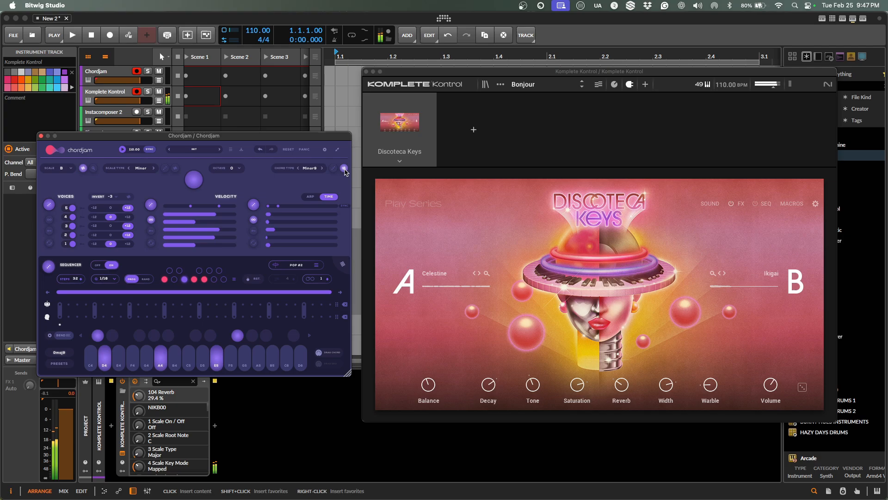
left_click(344, 168)
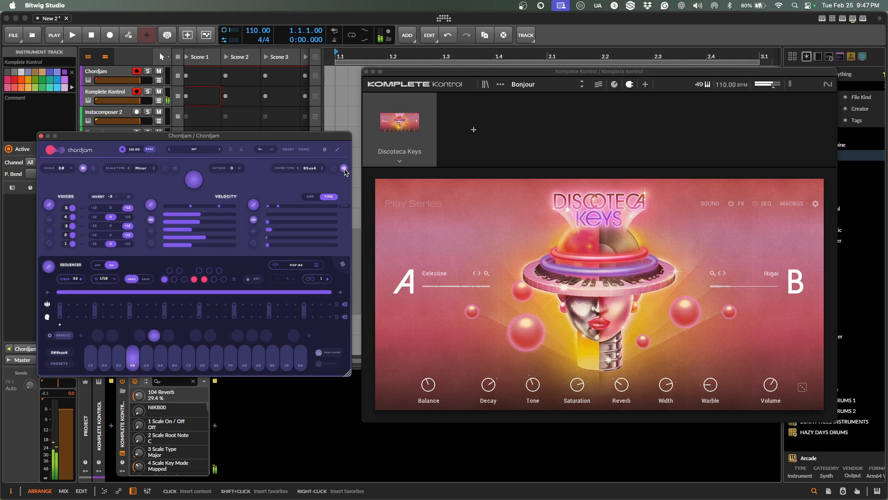
left_click(343, 168)
left_click(344, 168)
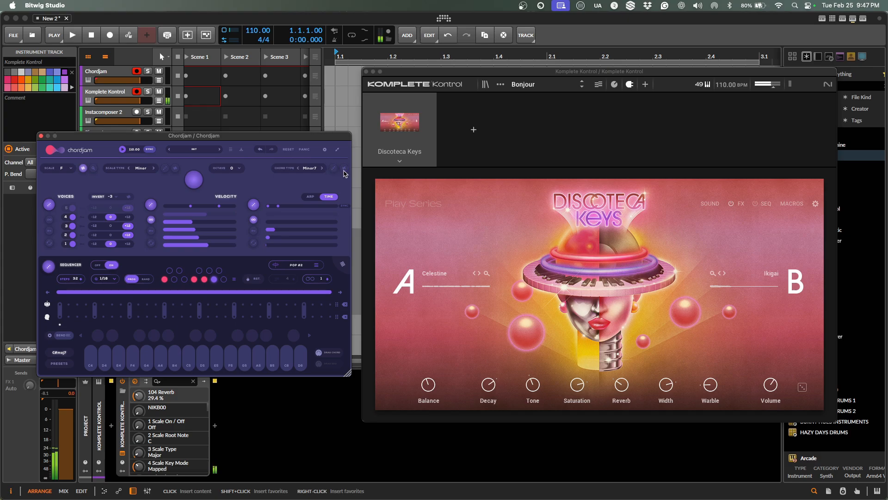
left_click(334, 169)
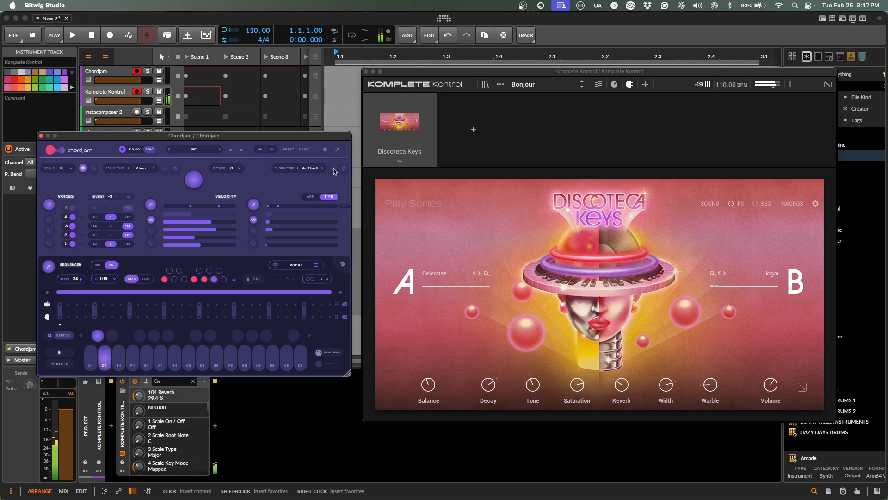
left_click(335, 169)
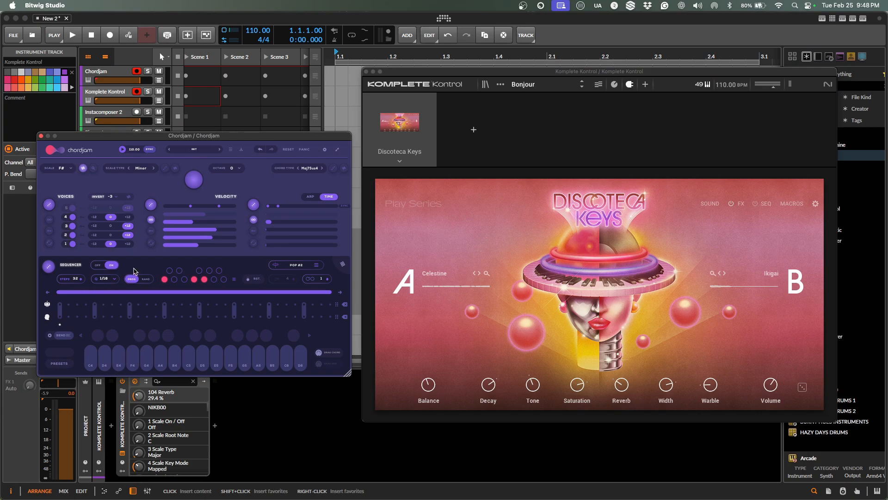
Load the Come To Me preset from Chordjam's Colorful pack and play it once.
left_click(192, 153)
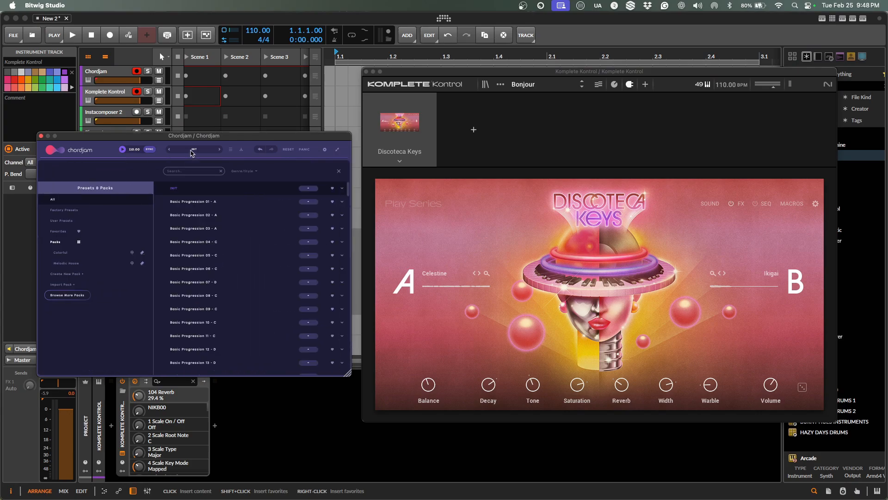
left_click(70, 255)
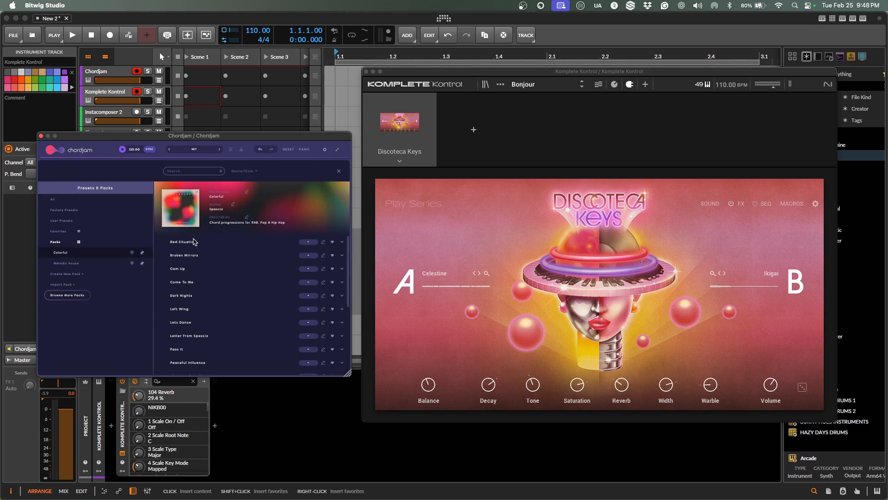
double_click(182, 282)
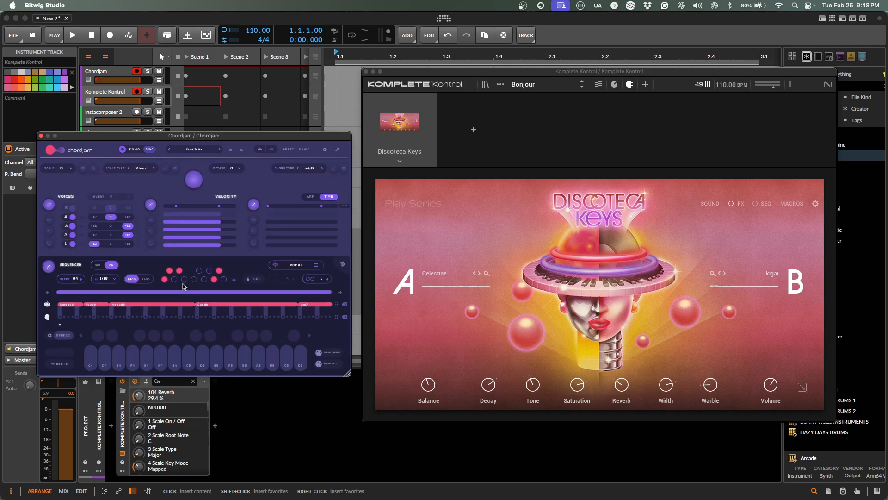
key("space")
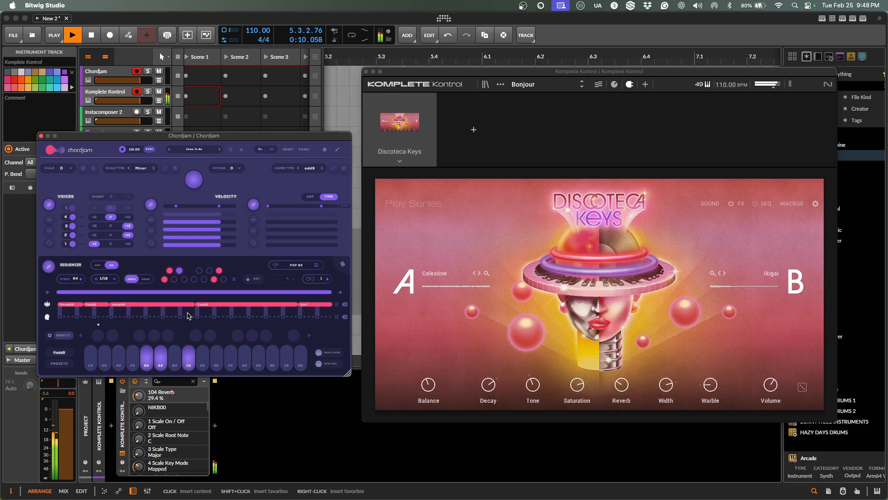
key("space")
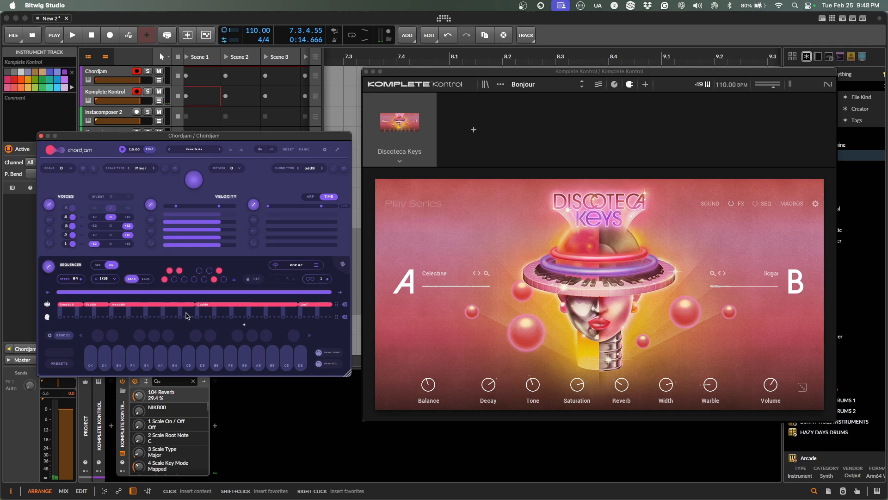
Browse the progressions from all packs, then close the preset browser without changes.
left_click(199, 150)
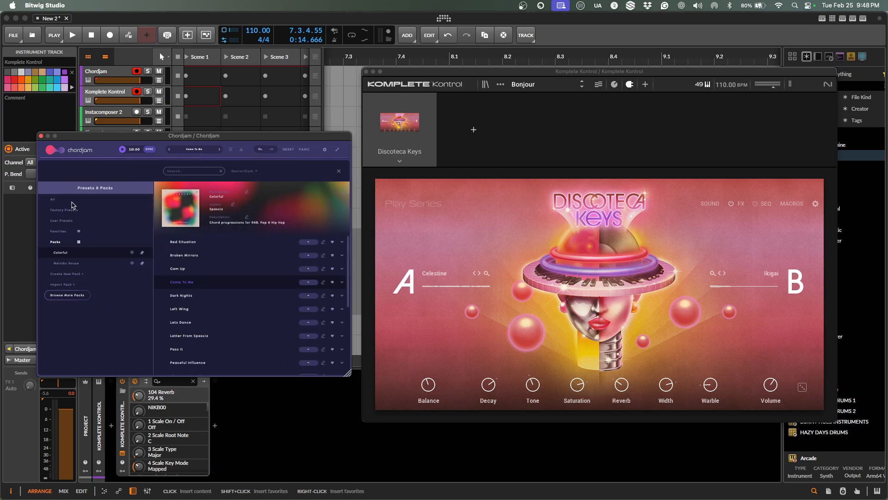
left_click(72, 202)
scroll(189, 250, "up", 10)
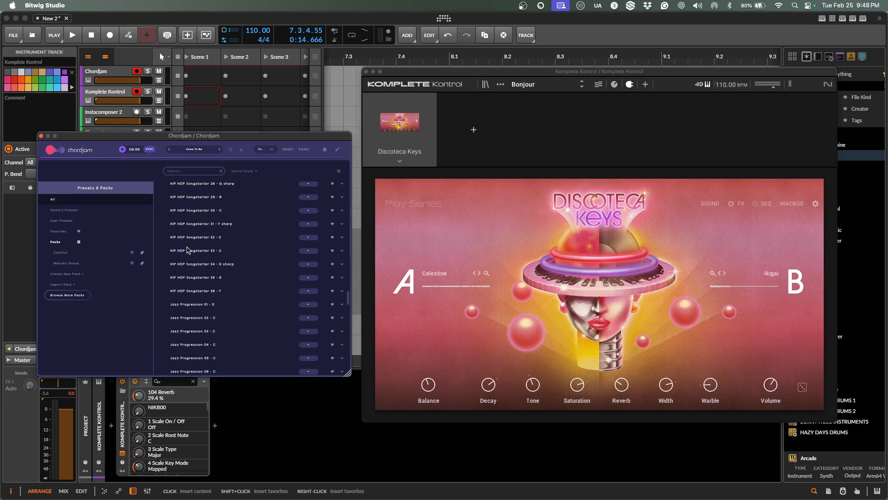
left_click(339, 171)
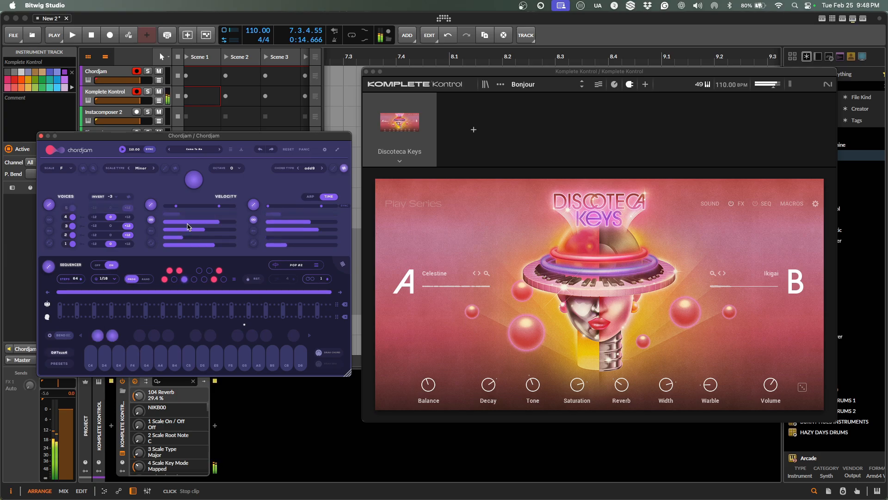
Stretch the Cmadd11 block and add two chord blocks to fill Chordjam's sequencer, then play.
left_click(60, 317)
left_click_drag(60, 319, 91, 317)
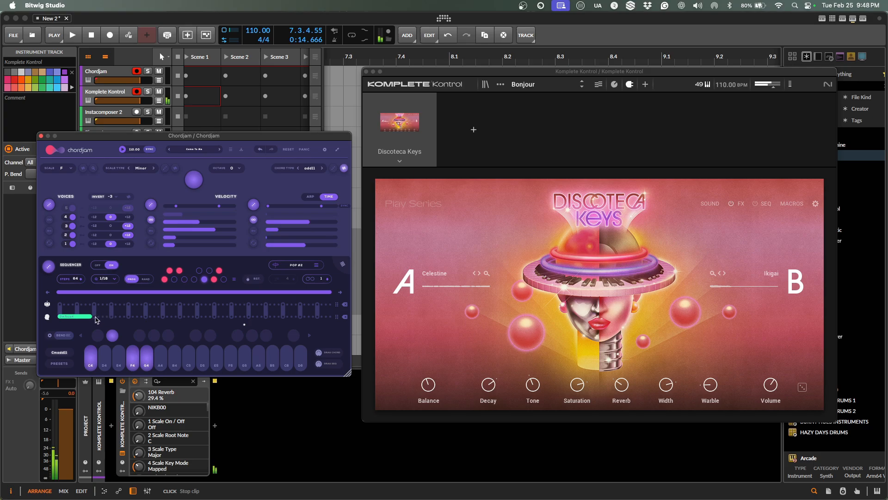
left_click_drag(95, 320, 102, 320)
left_click_drag(129, 320, 145, 320)
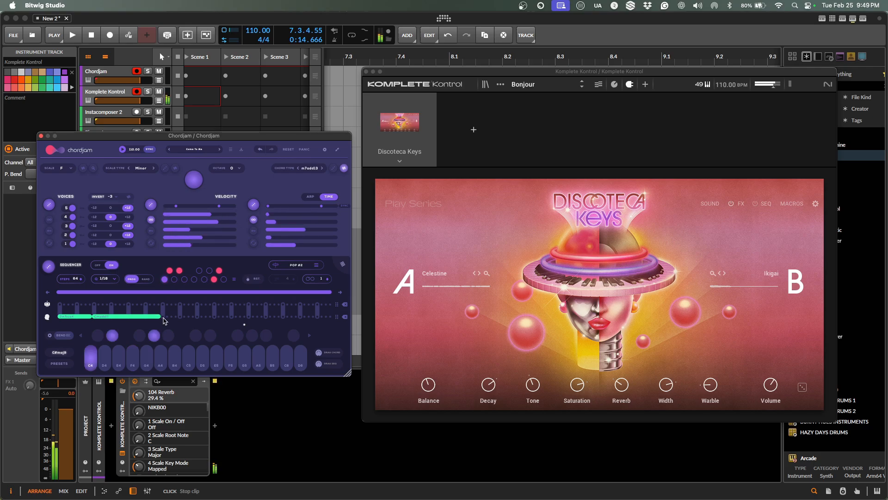
left_click_drag(174, 320, 247, 321)
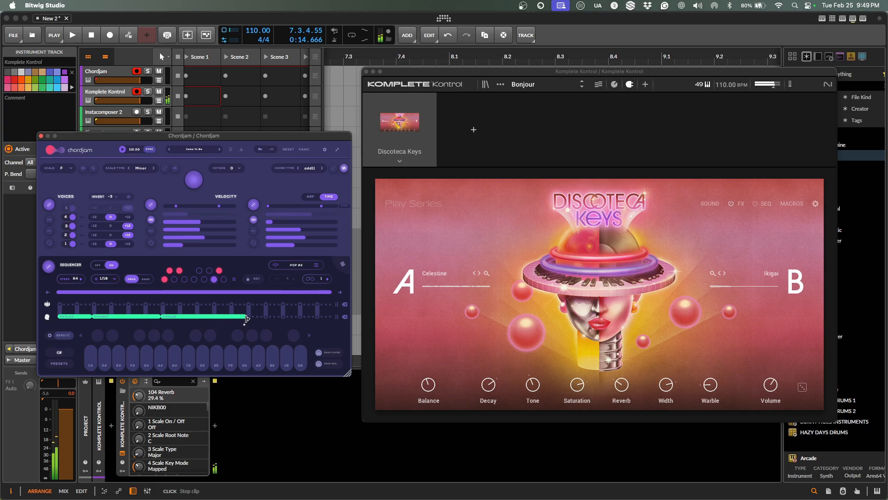
left_click_drag(250, 319, 317, 322)
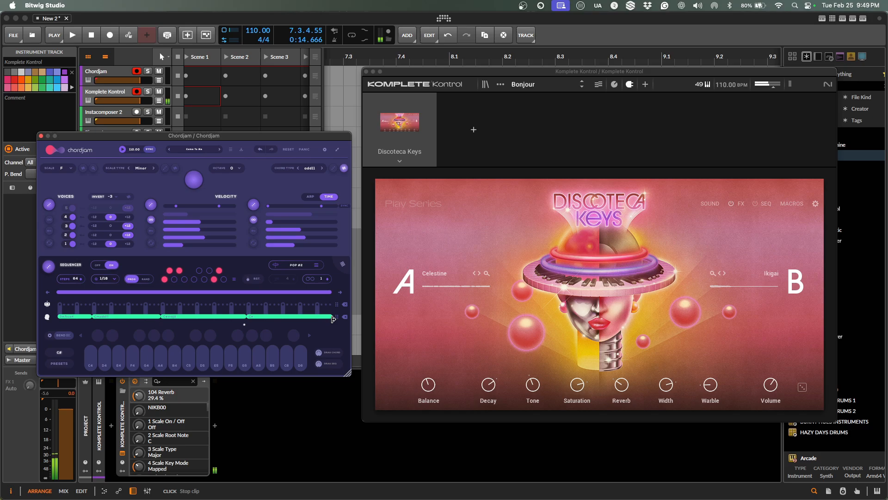
key("space")
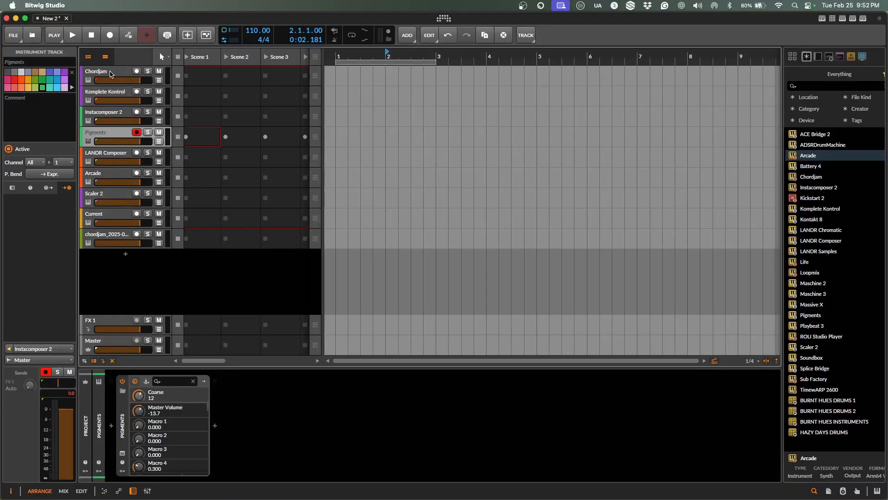
left_click(123, 453)
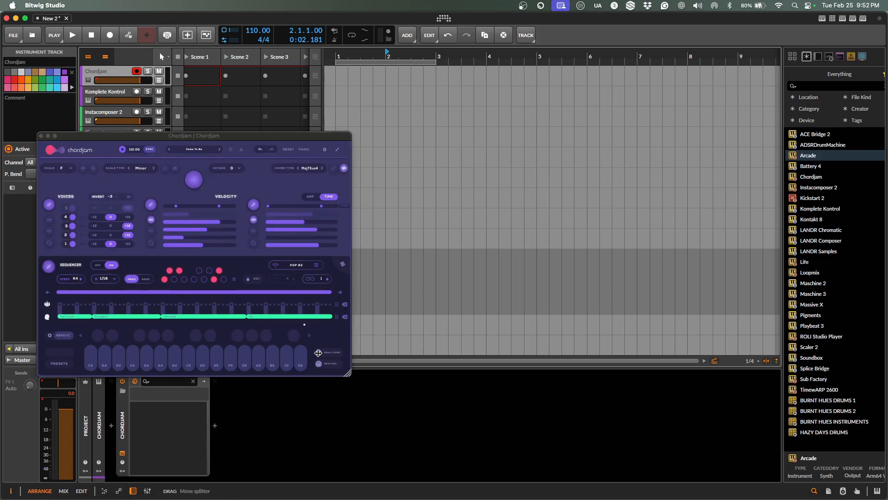
left_click_drag(319, 353, 421, 126)
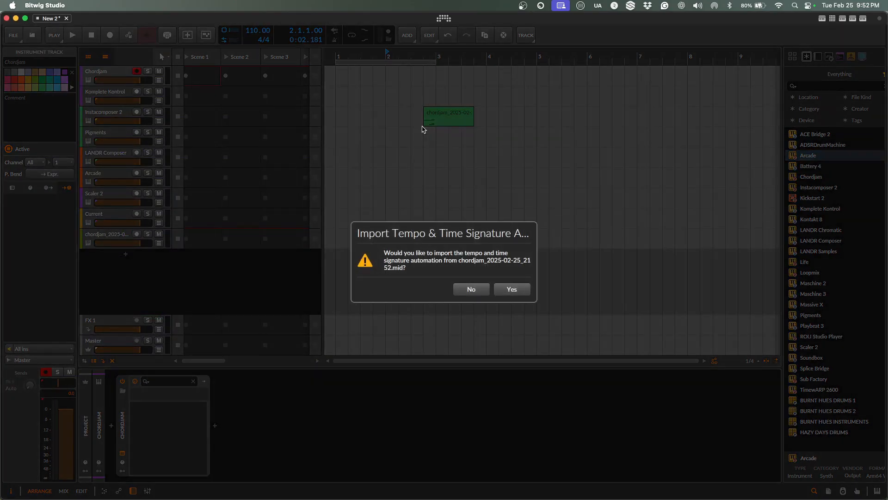
left_click(466, 287)
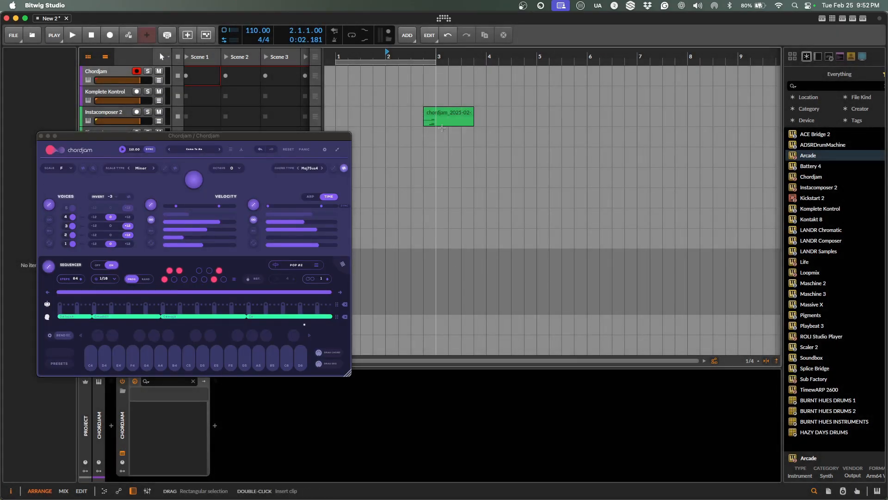
left_click(442, 118)
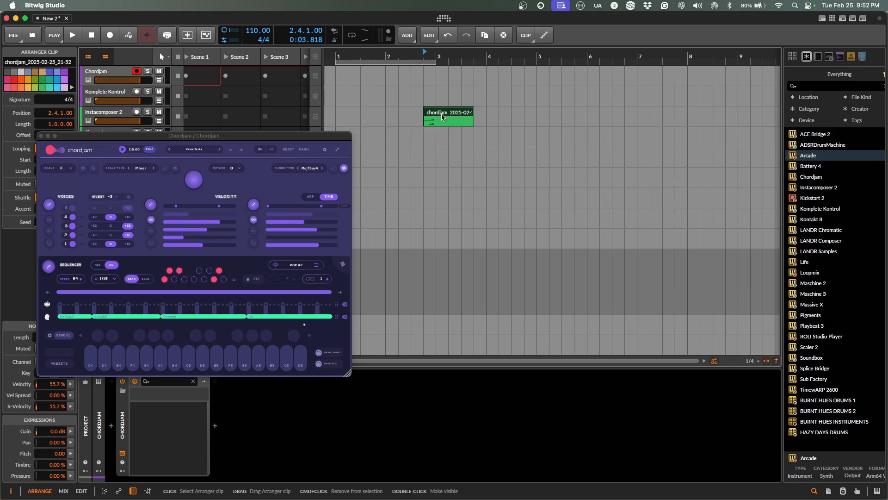
key("Delete")
left_click(41, 136)
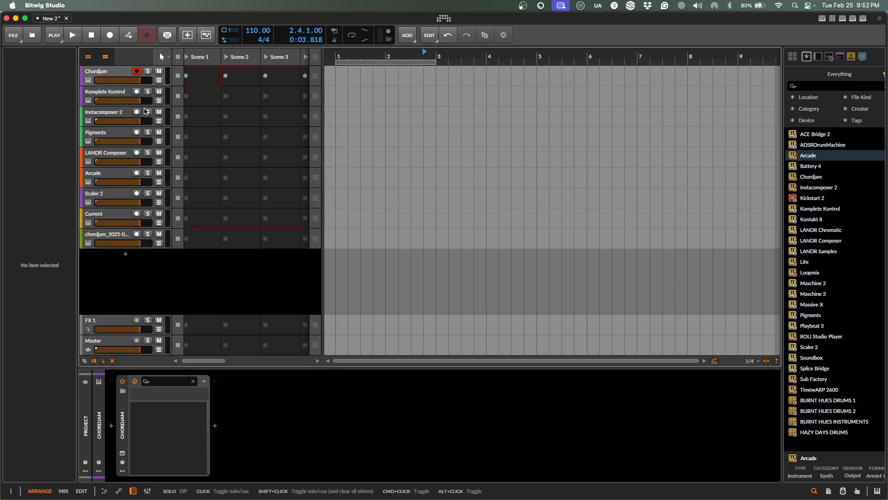
Arm the Pigments track and open the Instacomposer 2 plug-in window, moved toward centre-left.
left_click(113, 116)
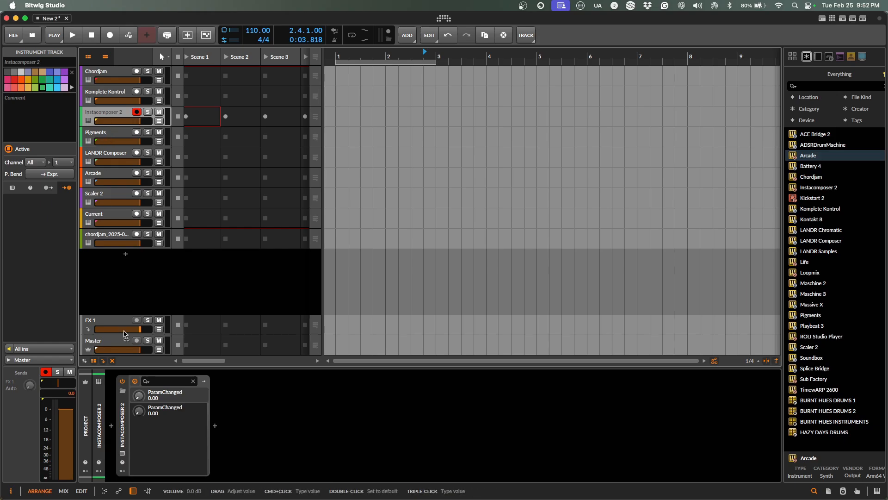
left_click(137, 132)
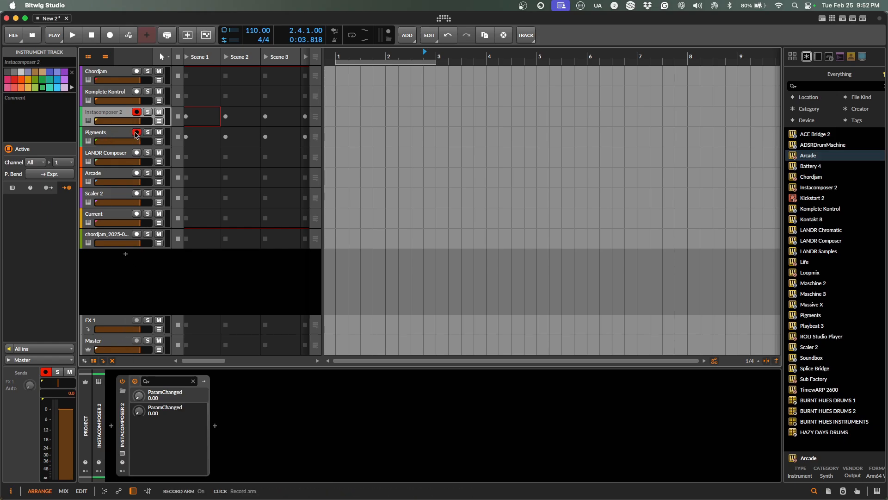
left_click(122, 453)
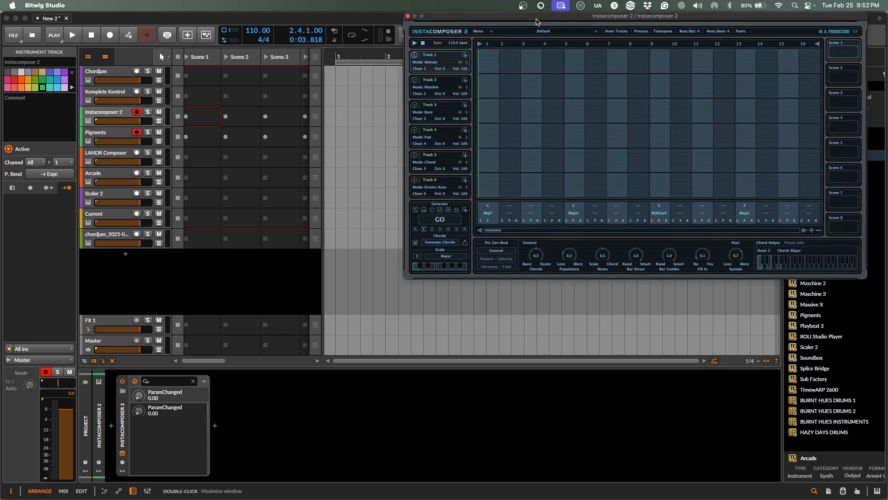
left_click_drag(536, 22, 147, 113)
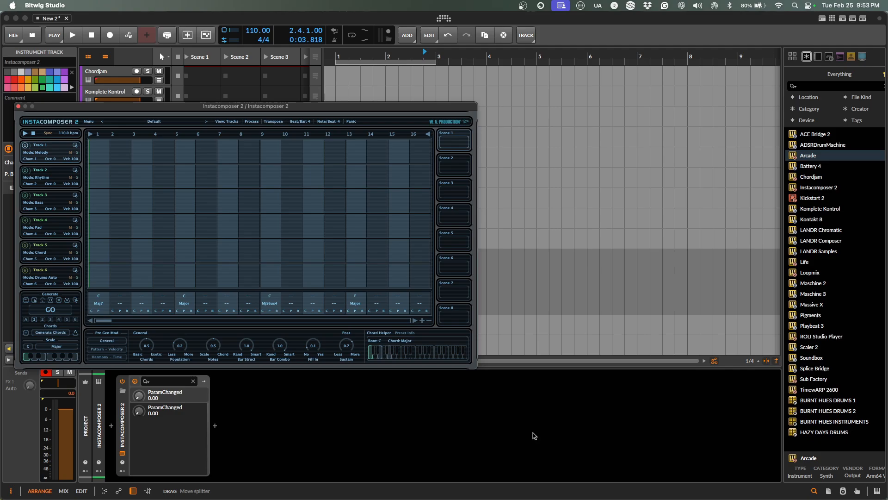
Check Instacomposer's options menu, reposition its window, and select the Pigments track.
left_click(88, 122)
mouse_move(143, 234)
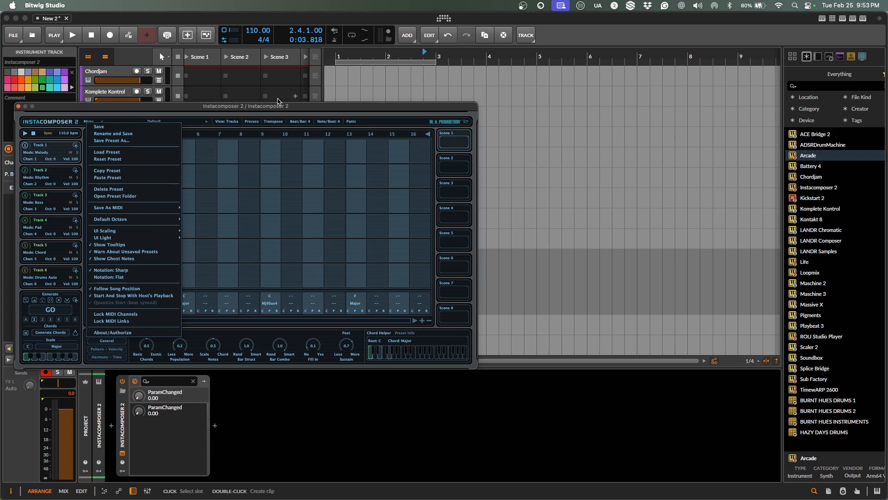
left_click_drag(304, 110, 270, 70)
key("super+Tab")
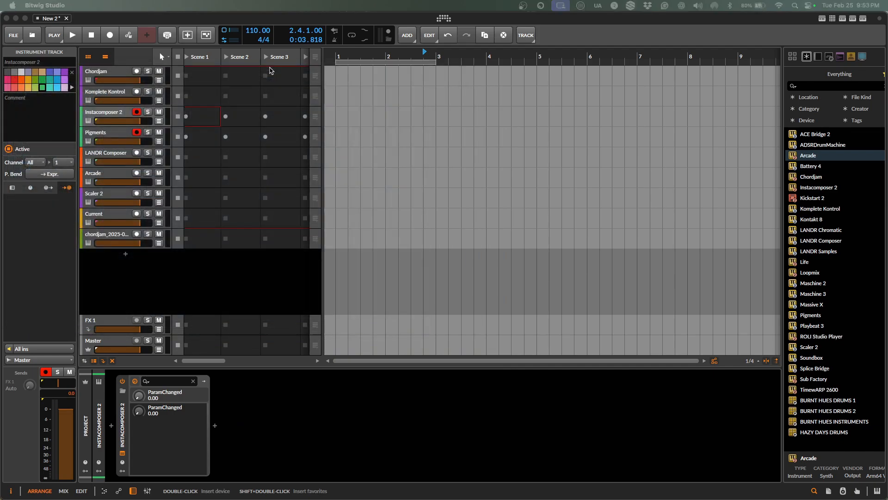
left_click(122, 136)
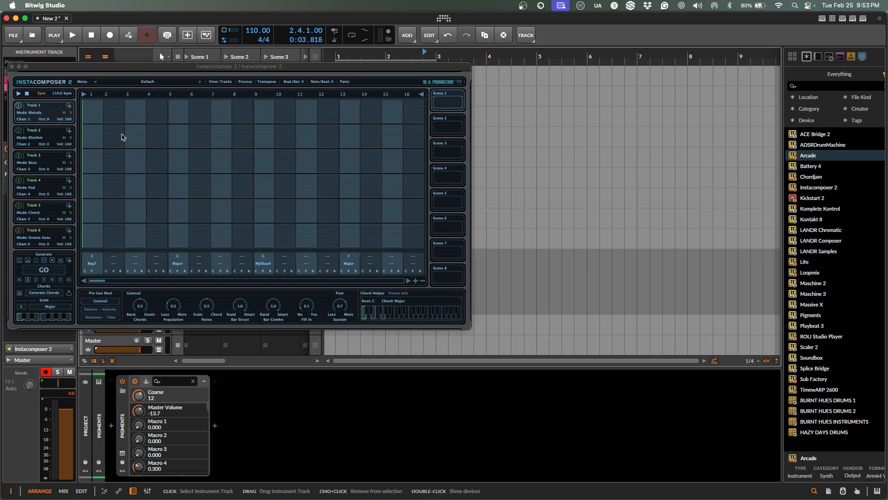
Open the Pigments window at the upper right, with Instacomposer 2 in front shifted right.
left_click(122, 453)
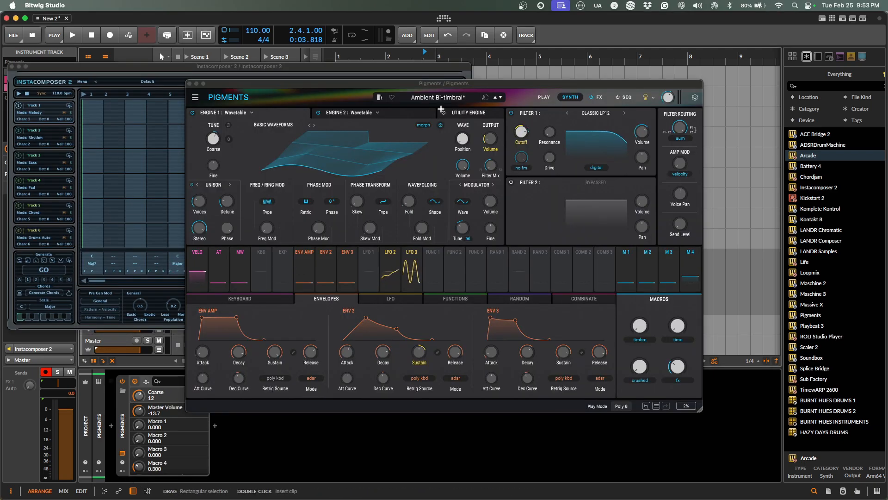
left_click_drag(443, 84, 518, 56)
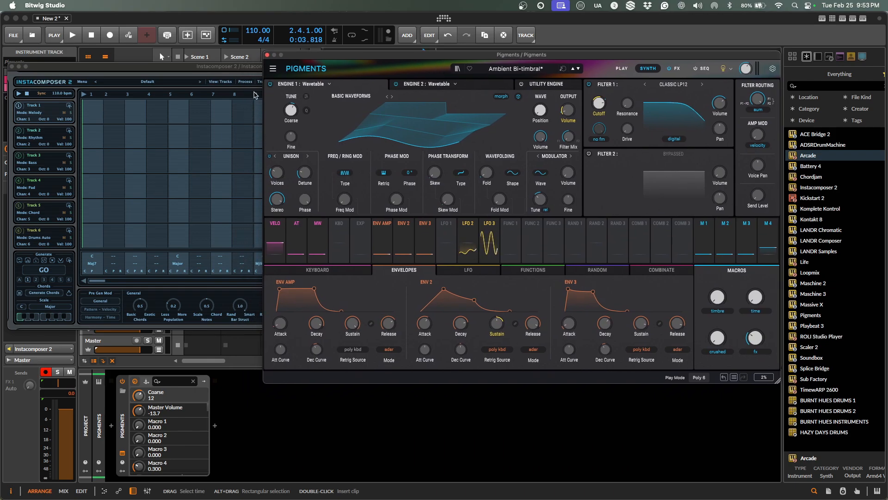
left_click_drag(237, 74, 305, 68)
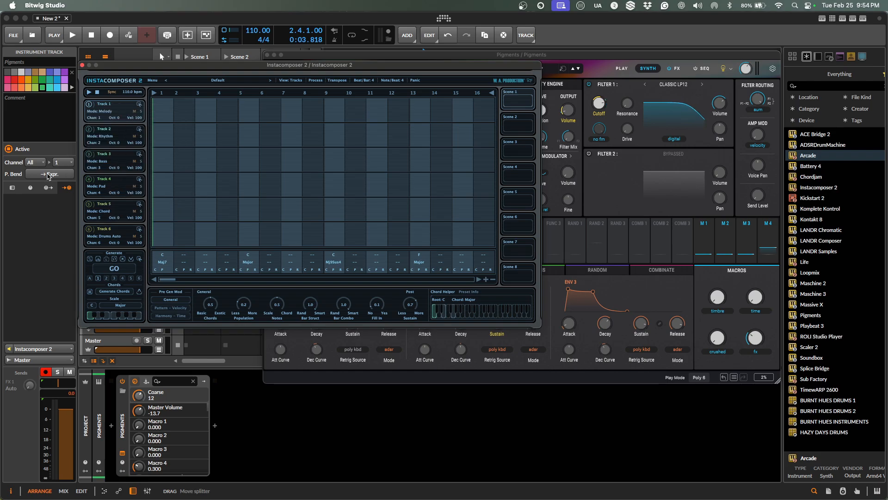
Set Pigments to MIDI channel 1, then generate C Minor chords and a Track 1 melody.
left_click(36, 162)
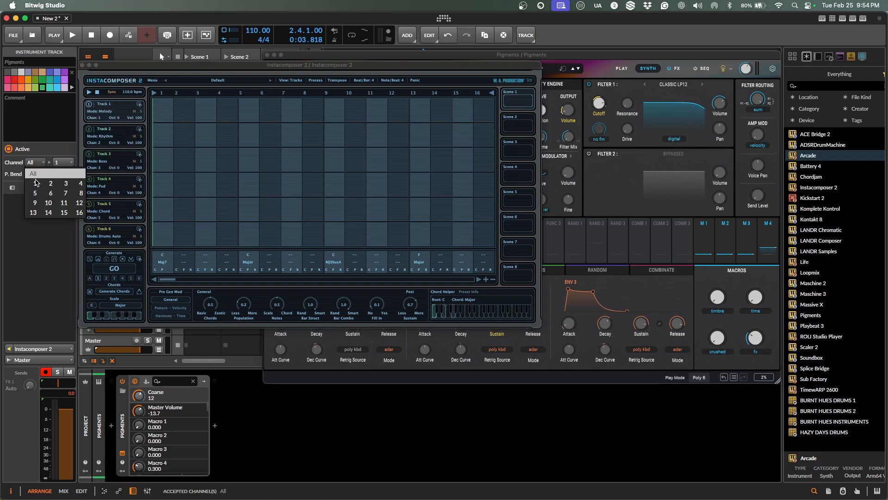
left_click(37, 182)
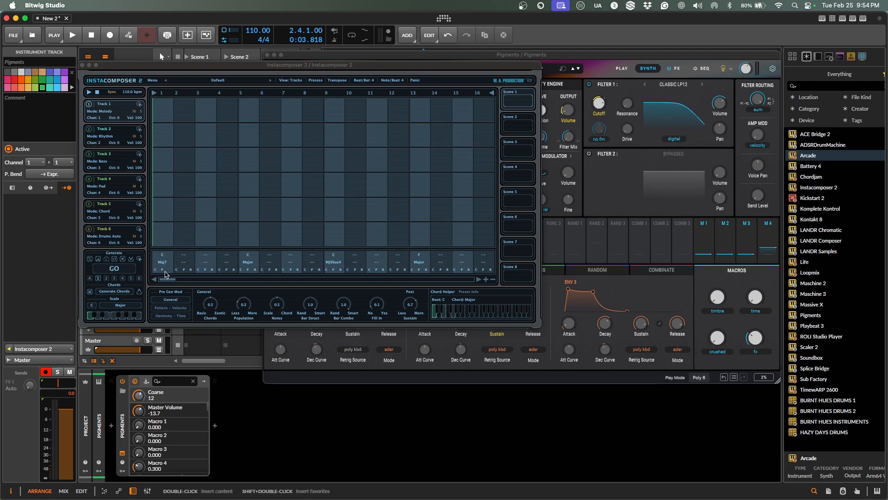
left_click(121, 306)
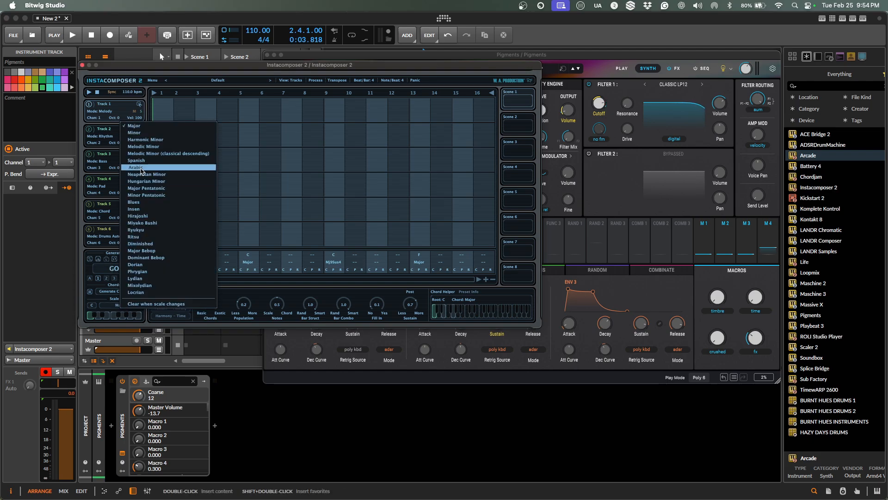
left_click(137, 133)
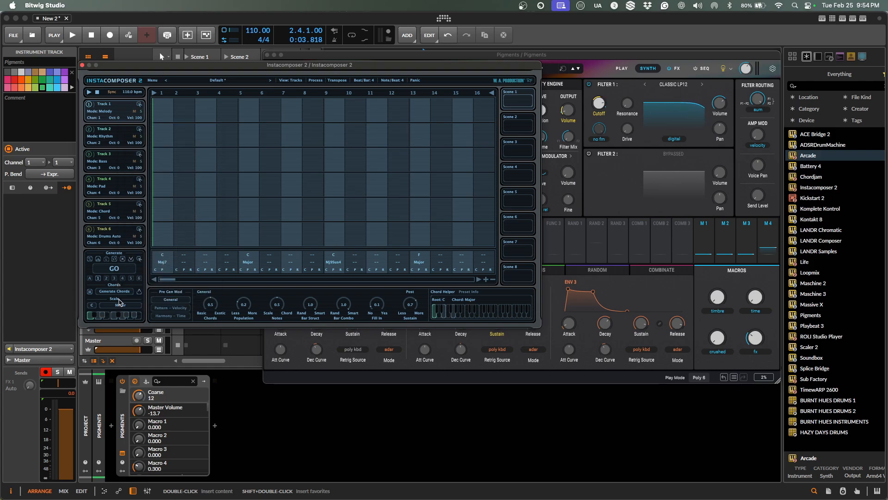
left_click(118, 292)
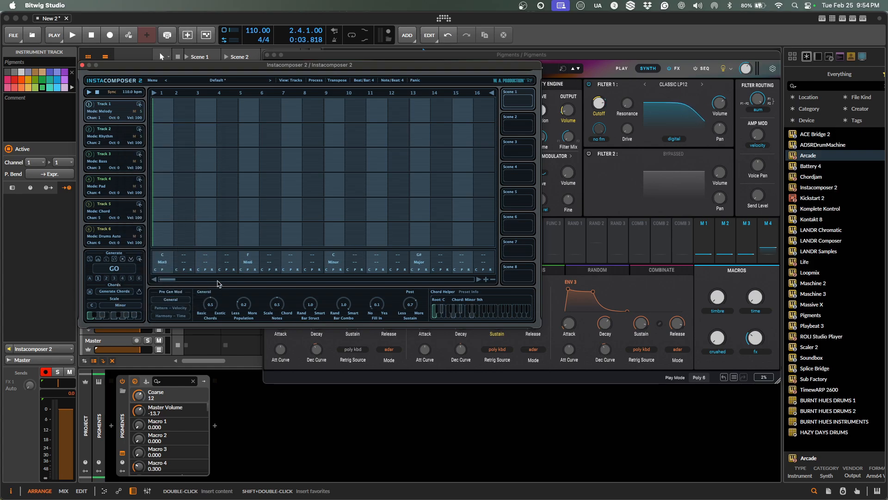
left_click(115, 270)
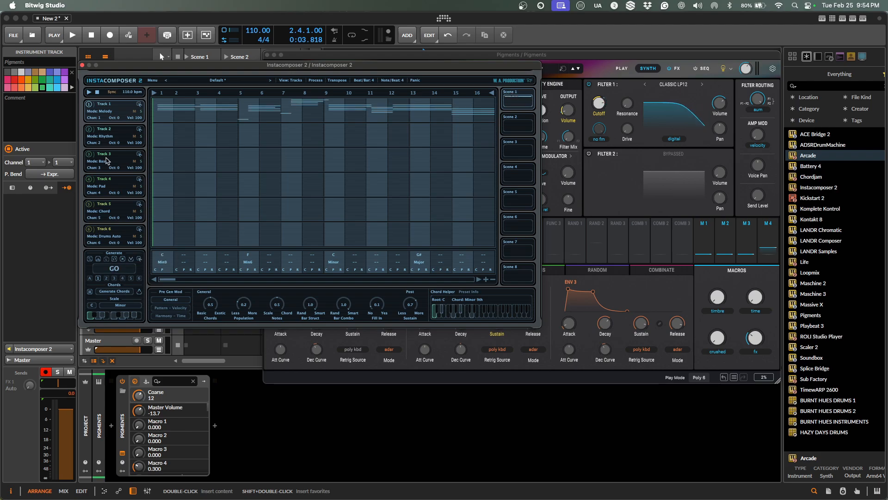
Audition the C Minor Instacomposer pattern, then open Track 1's Mode list.
key("space")
key("space")
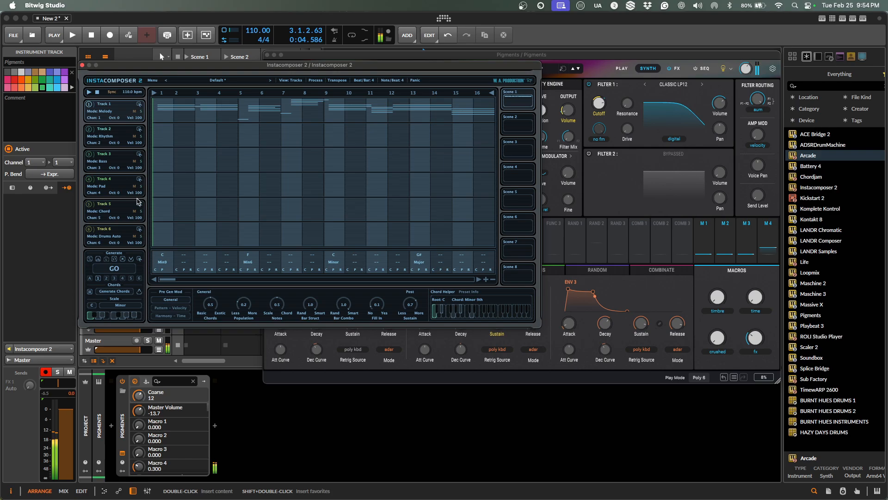
key("space")
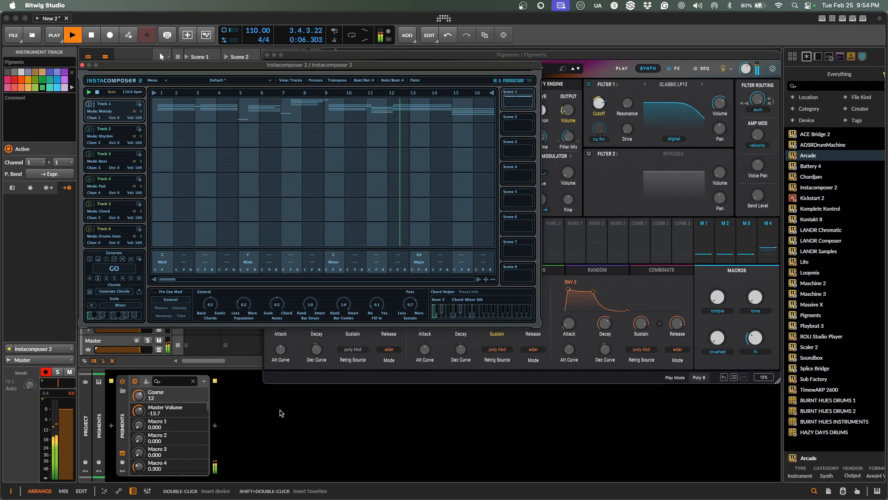
key("space")
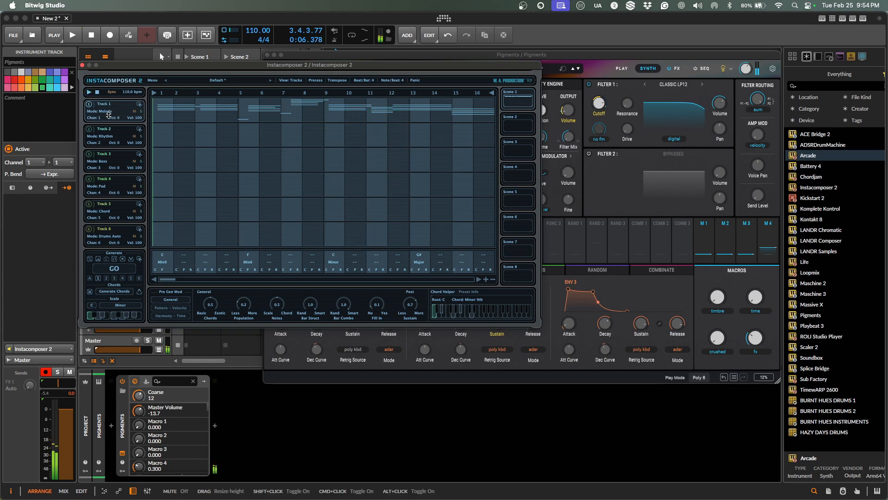
left_click(107, 114)
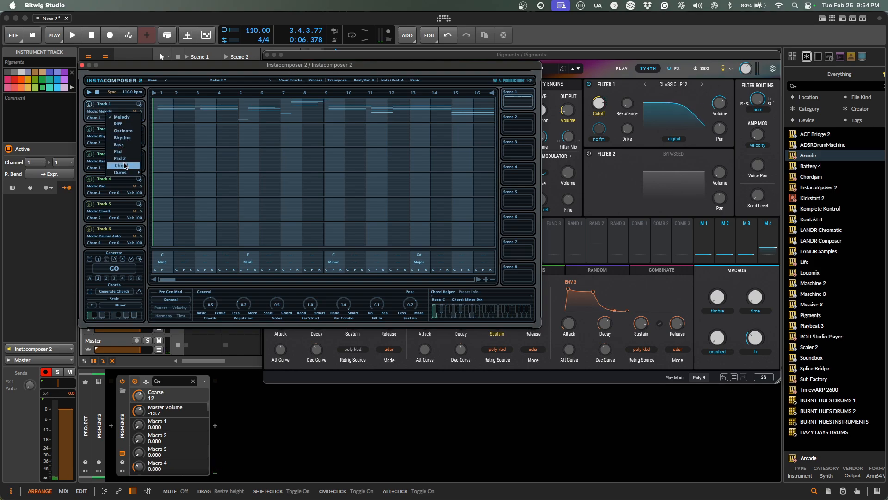
Switch Track 1 to Chord mode, regenerate the chords and pattern, and play them back.
left_click(124, 166)
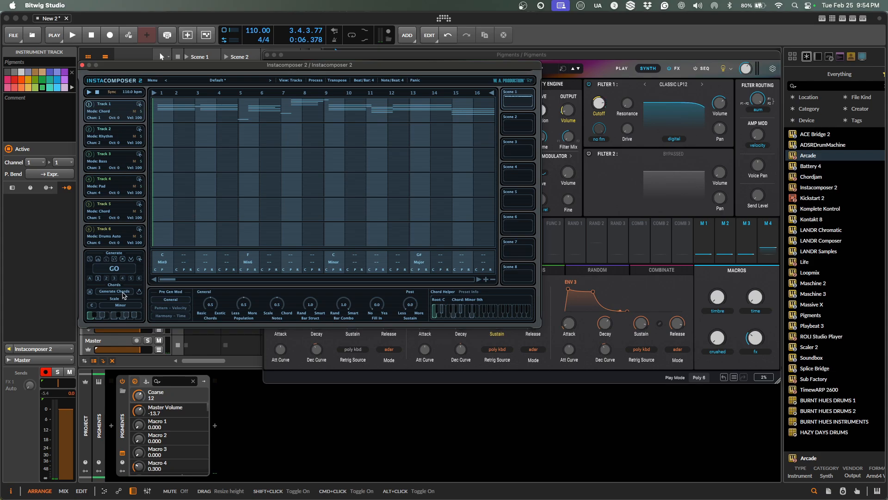
left_click(123, 295)
left_click(123, 273)
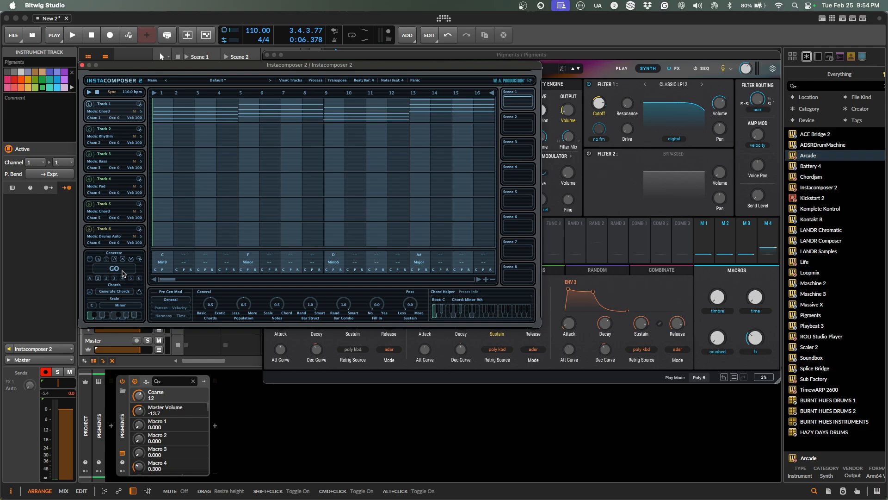
key("space")
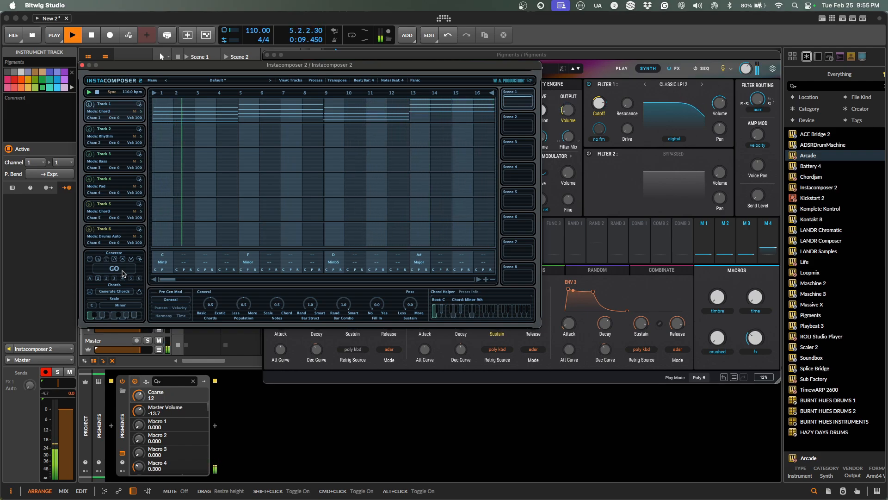
key("space")
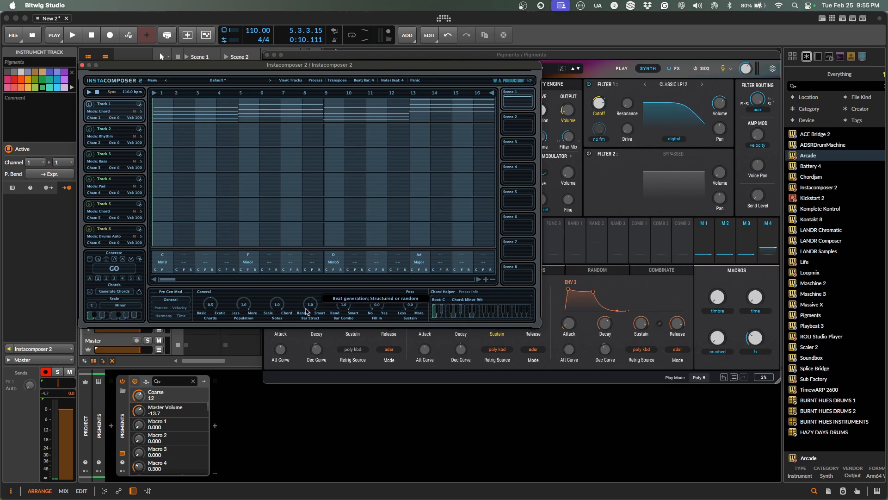
Lower Bar Struct, regenerate a G Minor progression, audition it, and move Instacomposer aside.
left_click_drag(307, 311, 317, 403)
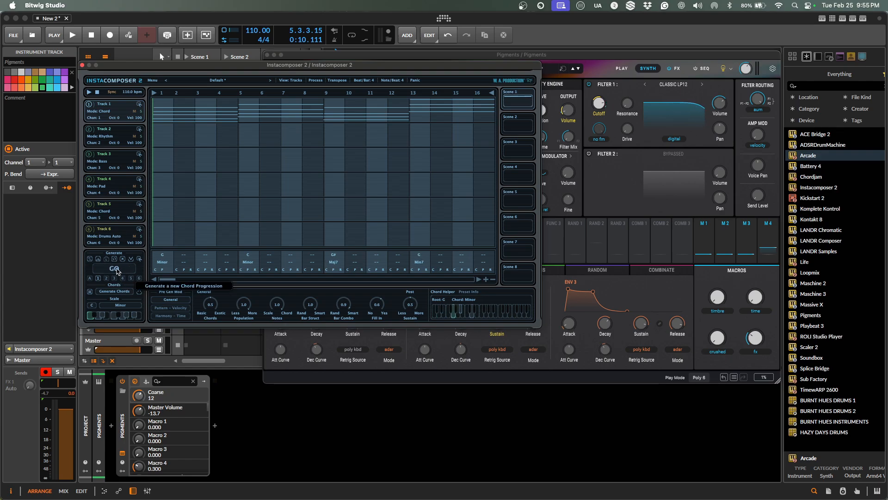
left_click(114, 272)
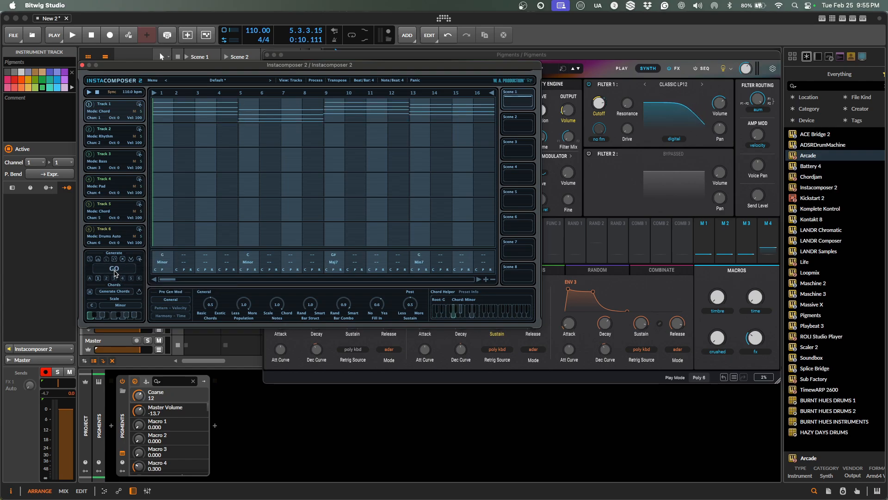
key("space")
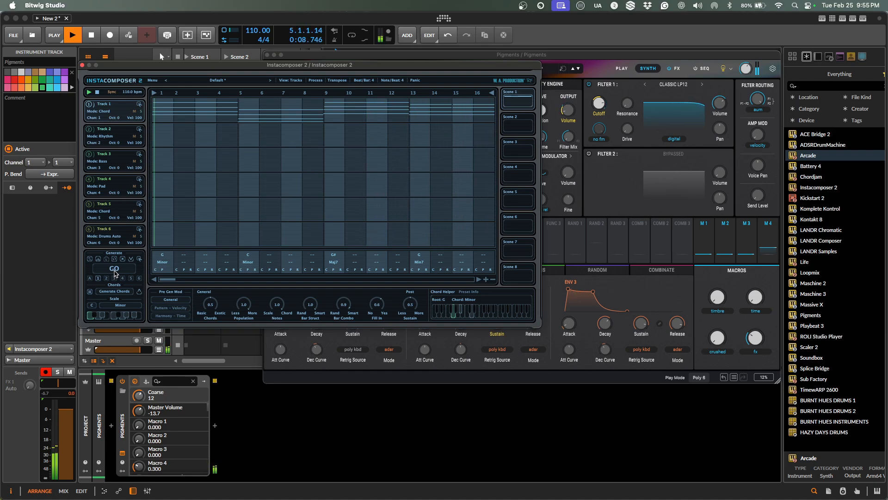
key("space")
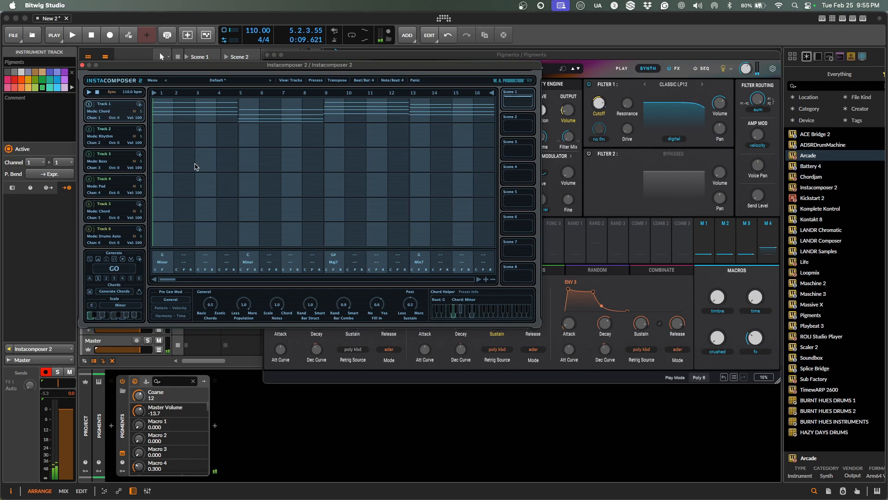
left_click_drag(206, 70, 301, 185)
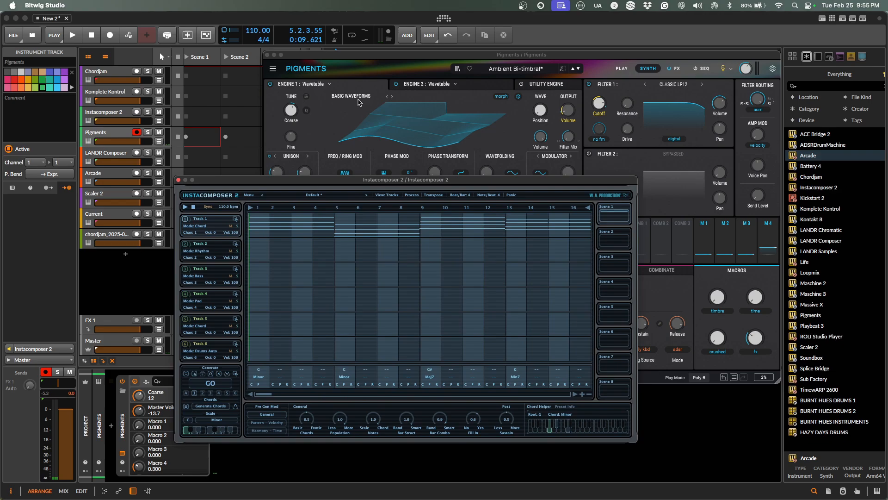
Close Pigments, drop the InstaTrack1 clip on the Pigments lane, and set a four-bar loop ending at bar 5.
left_click(267, 54)
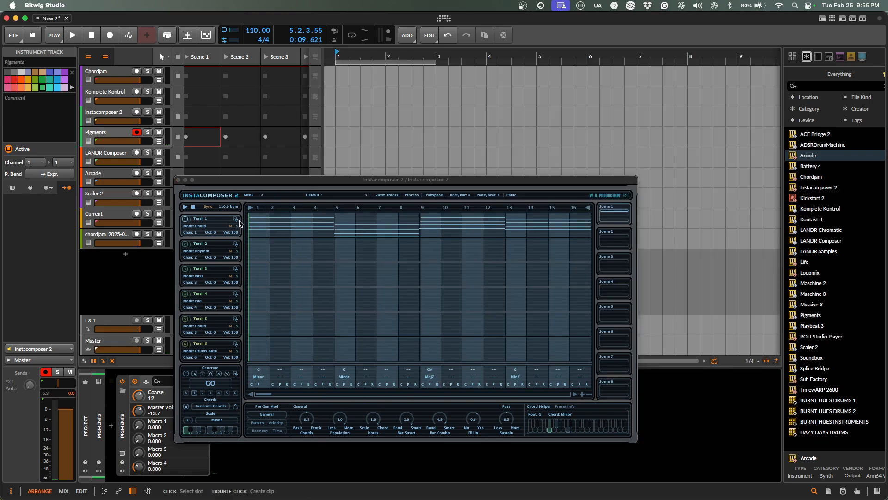
left_click_drag(236, 222, 341, 138)
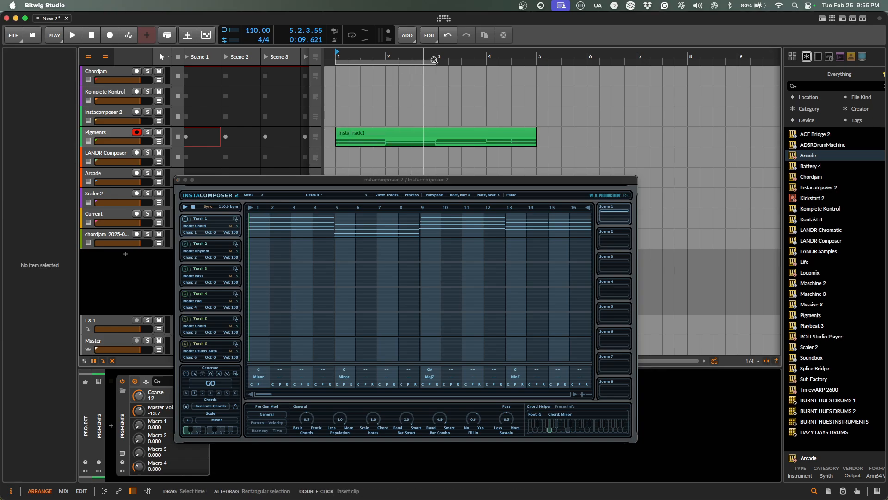
left_click_drag(434, 62, 536, 62)
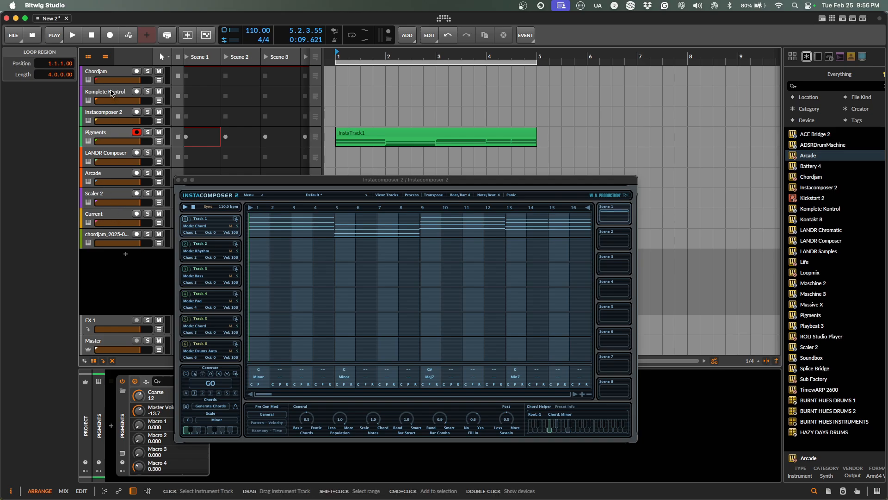
Route Instacomposer 2's channel 2 into the Komplete Kontrol track's input.
left_click(112, 92)
left_click(40, 163)
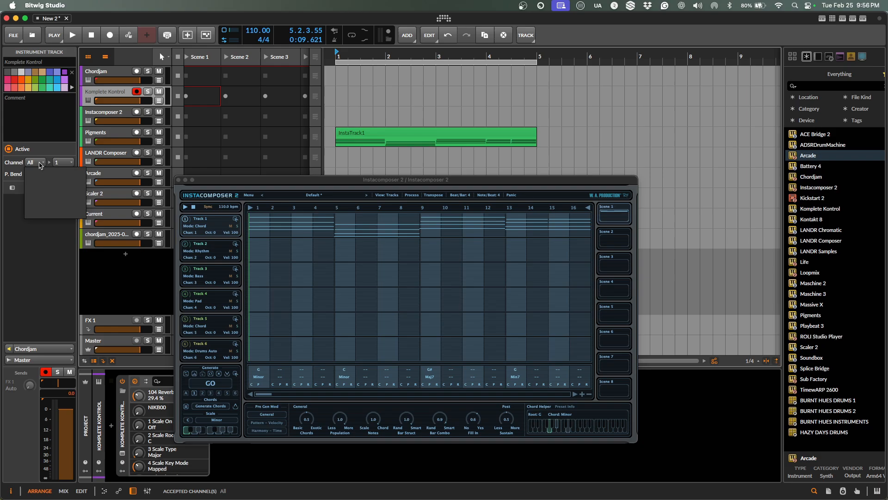
left_click(51, 184)
left_click(62, 164)
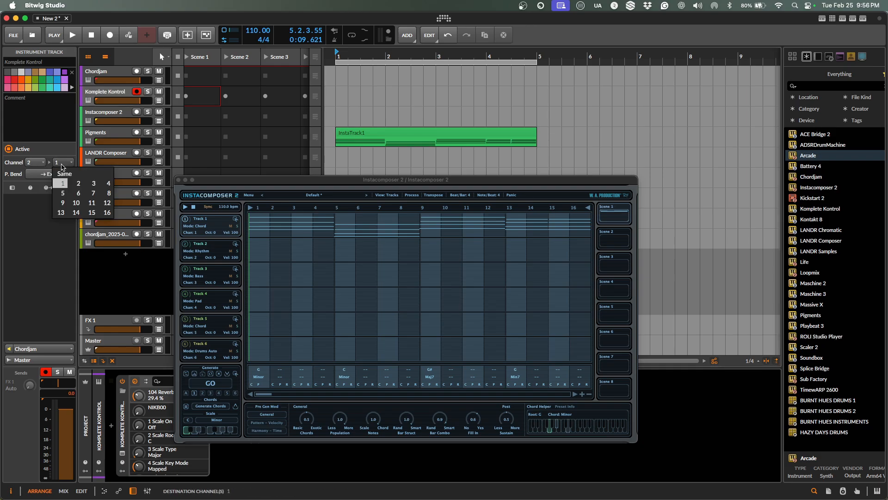
left_click(68, 350)
mouse_move(82, 250)
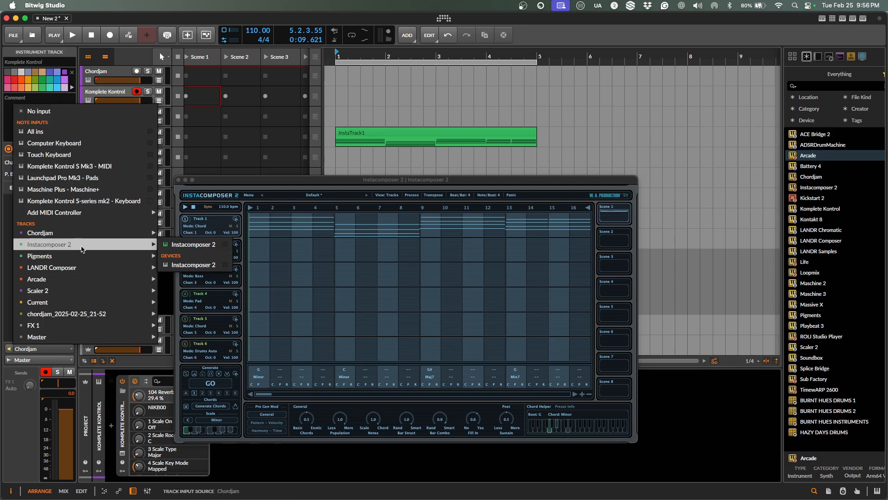
left_click(203, 245)
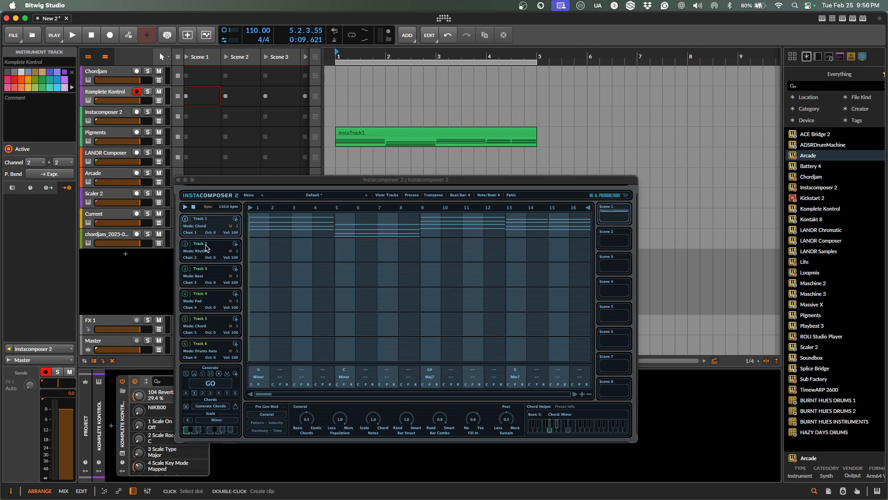
Switch Instacomposer's Track 2 to Melody mode, generate a pattern, and start playback.
left_click(186, 247)
left_click(207, 252)
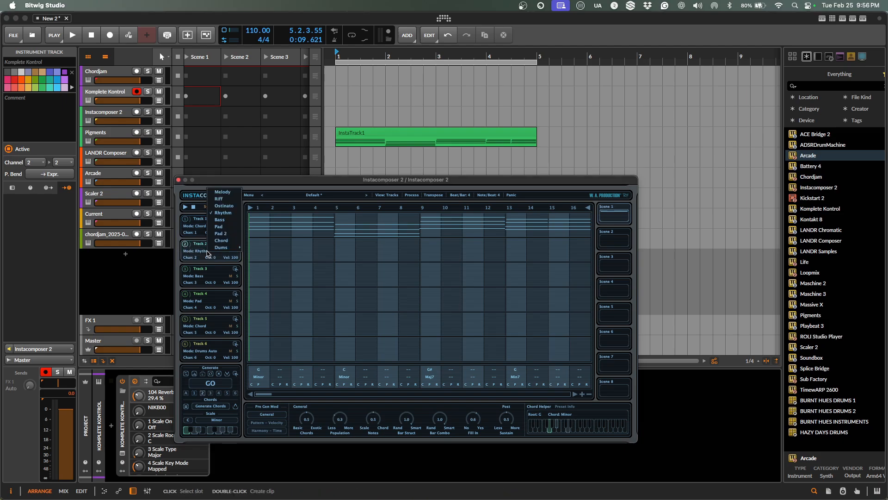
left_click(223, 192)
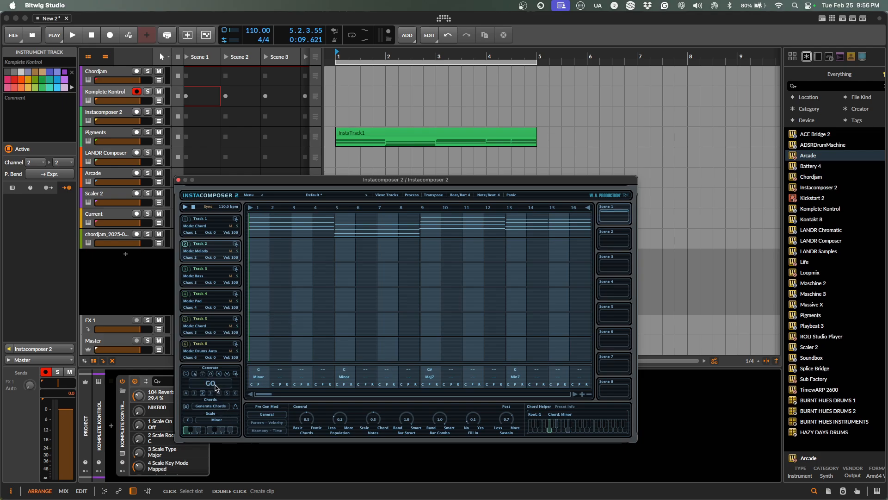
left_click(214, 385)
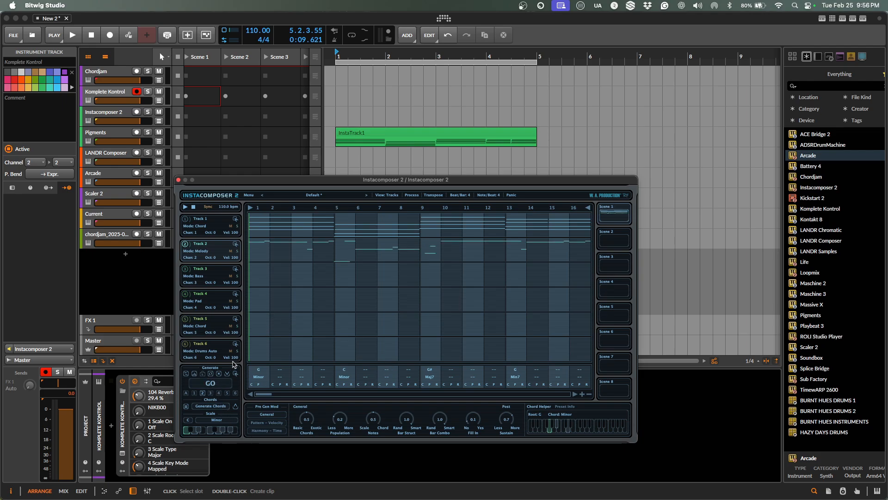
key("space")
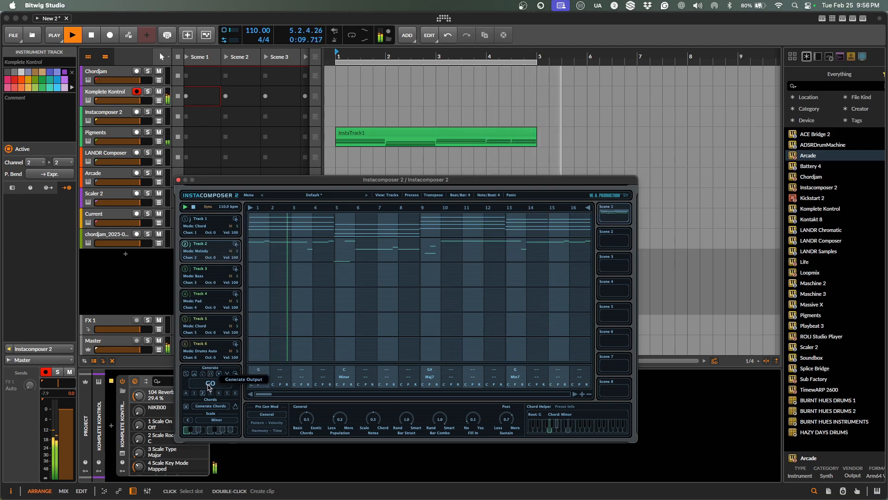
Stop, generate a fresh Track 2 melody with GO, and play it through once.
key("space")
left_click(207, 387)
key("space")
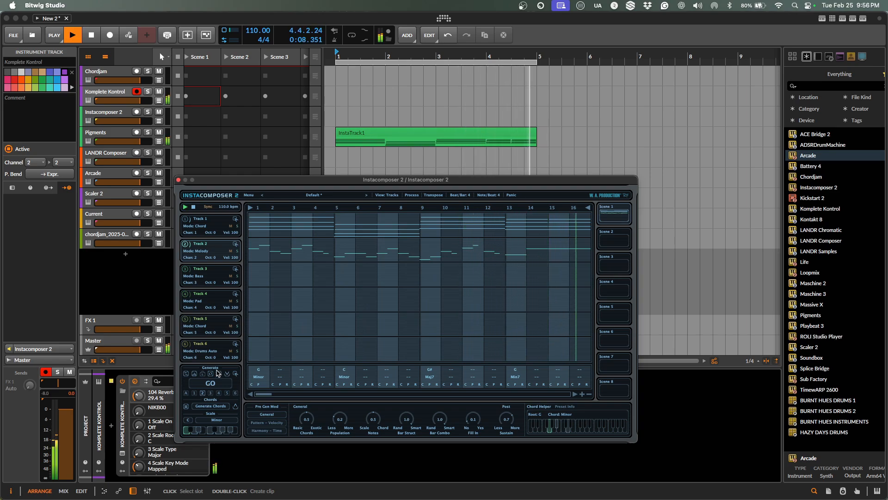
key("space")
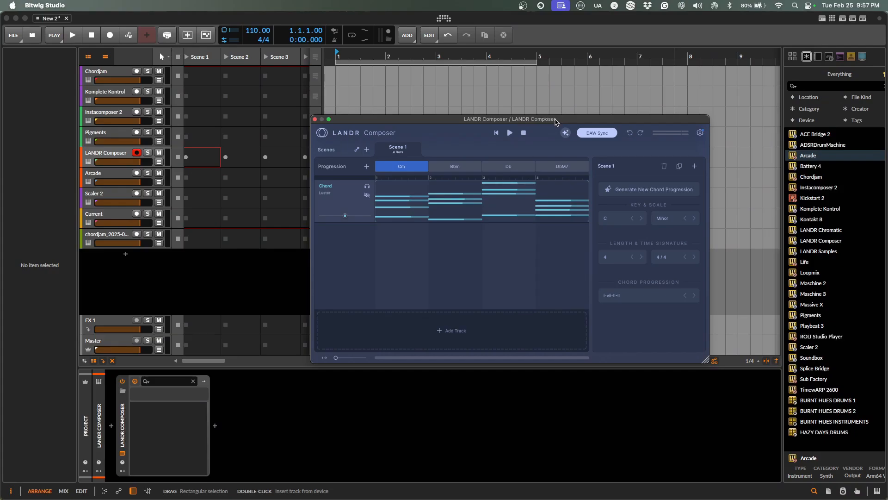
Move the LANDR Composer window to the lower right of the screen.
left_click_drag(555, 121, 617, 196)
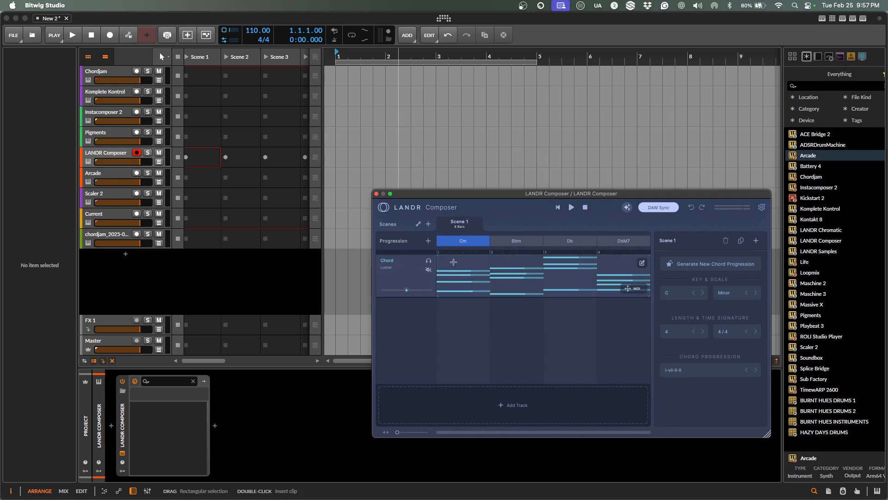
Regenerate LANDR's progression to Cm, Eb, Bb, Ab, audition it, and show the Keys chord sound settings.
key("space")
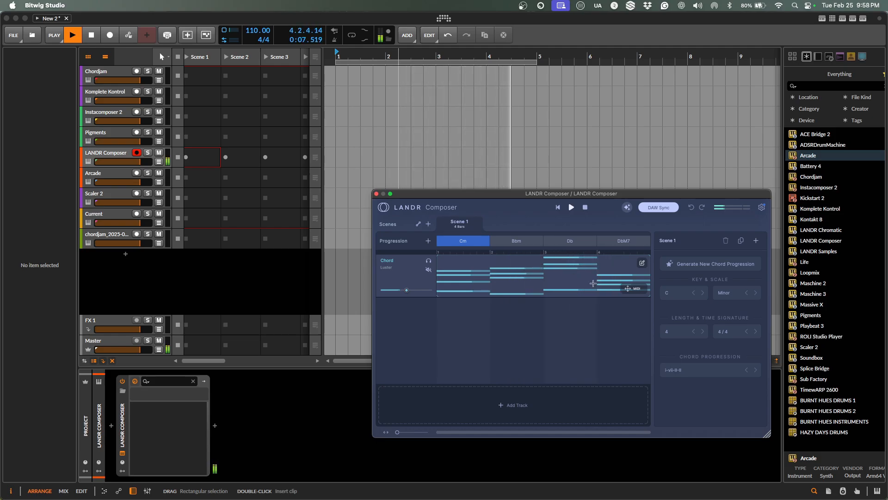
key("space")
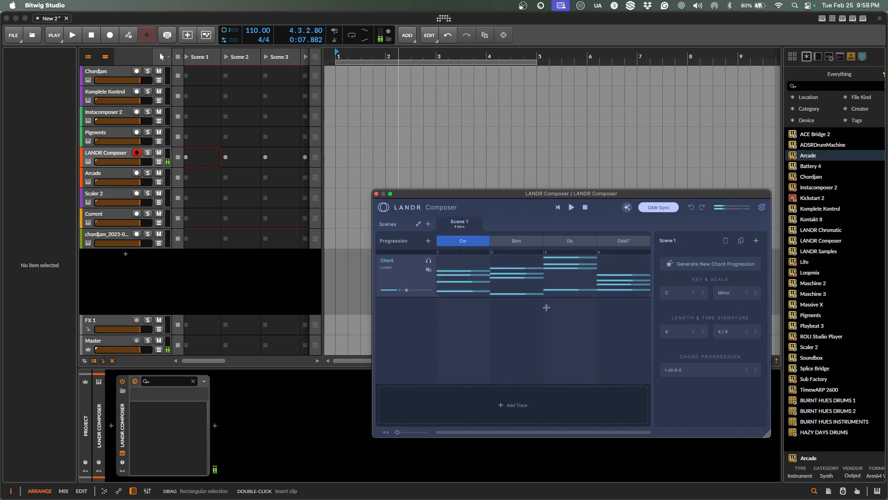
left_click(730, 265)
key("space")
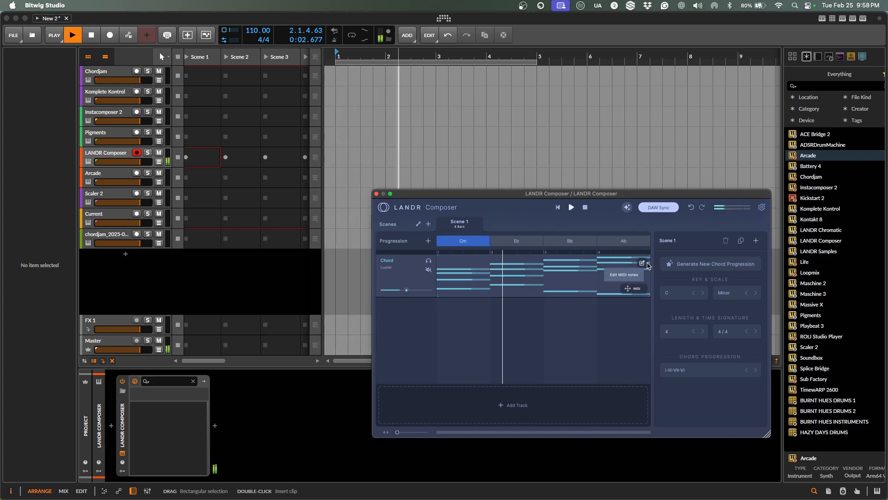
left_click(401, 263)
key("space")
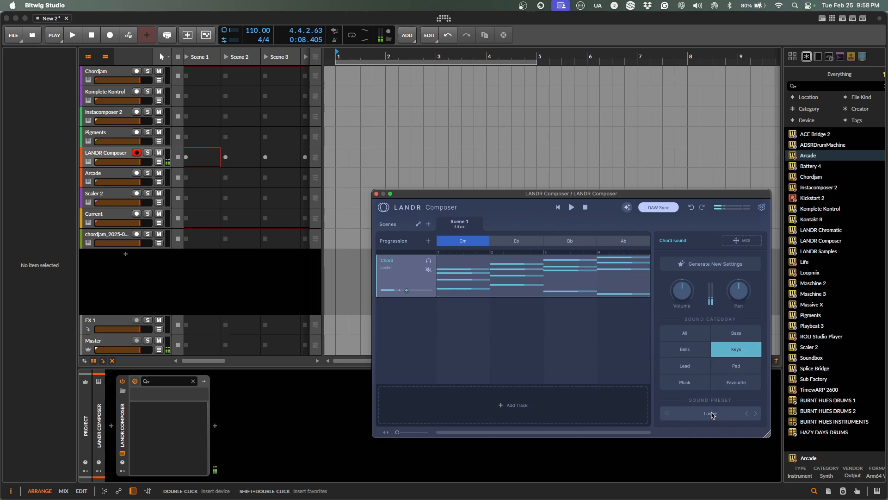
Replay the chords, toggle DAW Sync off and back on, and show the chord clip's performance settings.
key("space")
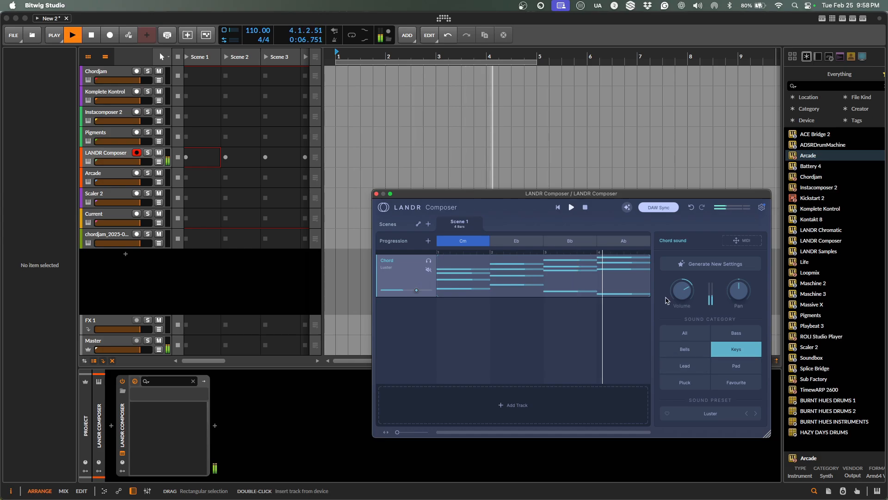
key("space")
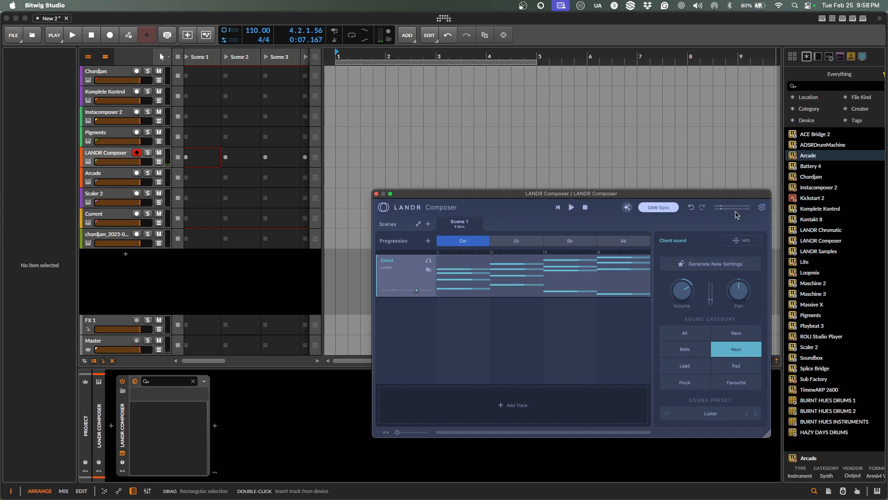
left_click(653, 210)
left_click(653, 208)
key("space")
left_click(646, 265)
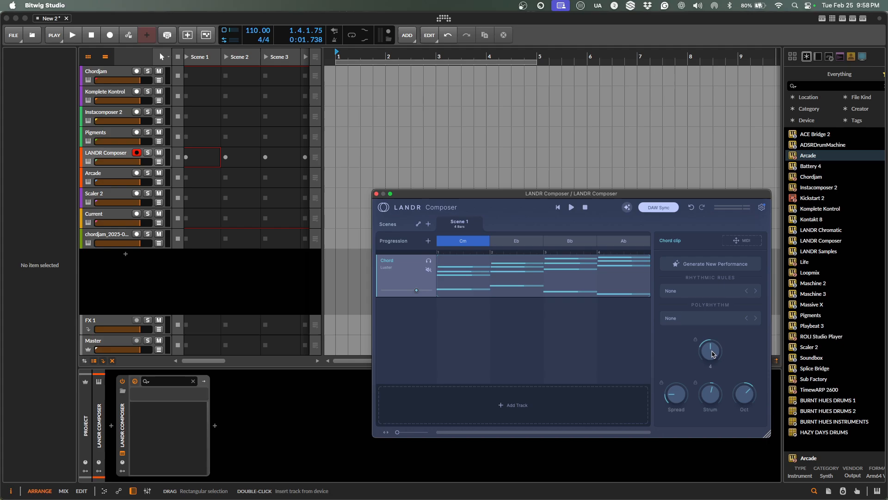
Preview the Cm, Eb, Bb, Ab chords and drag LANDR's chord clip onto the Arcade track.
key("space")
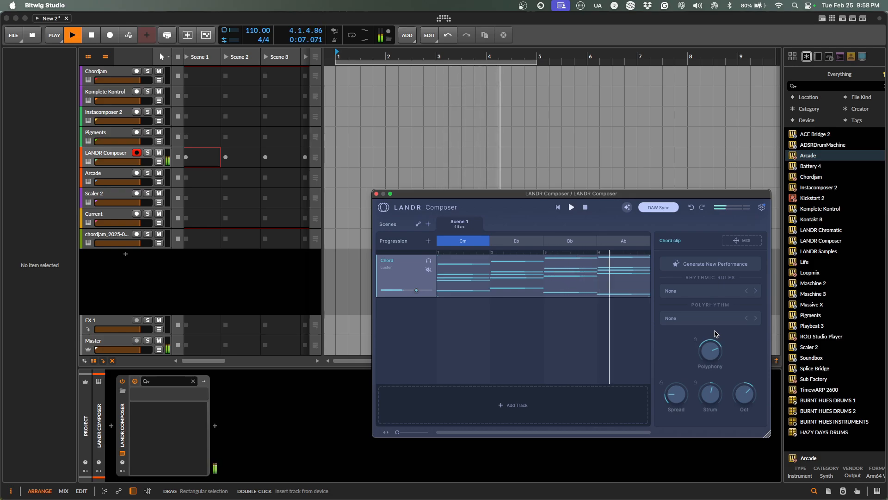
key("space")
mouse_move(633, 280)
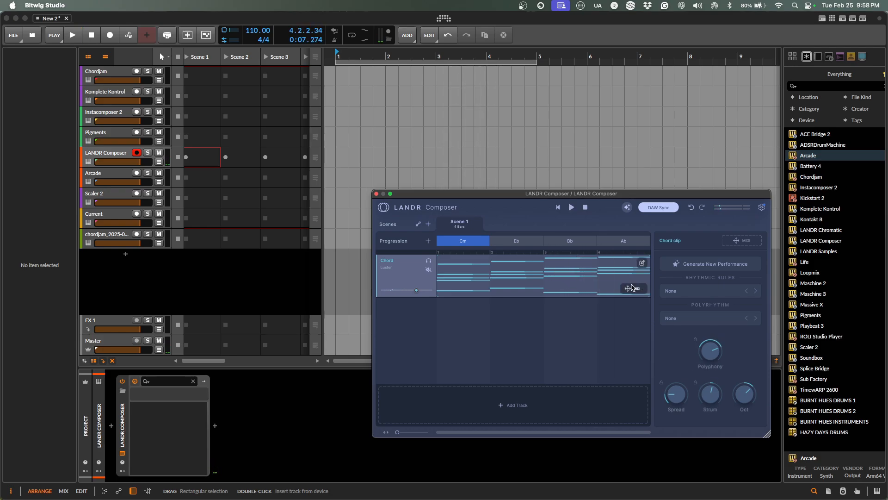
mouse_move(632, 290)
left_mouse_down()
mouse_move(505, 193)
mouse_move(412, 181)
mouse_move(338, 189)
left_mouse_up()
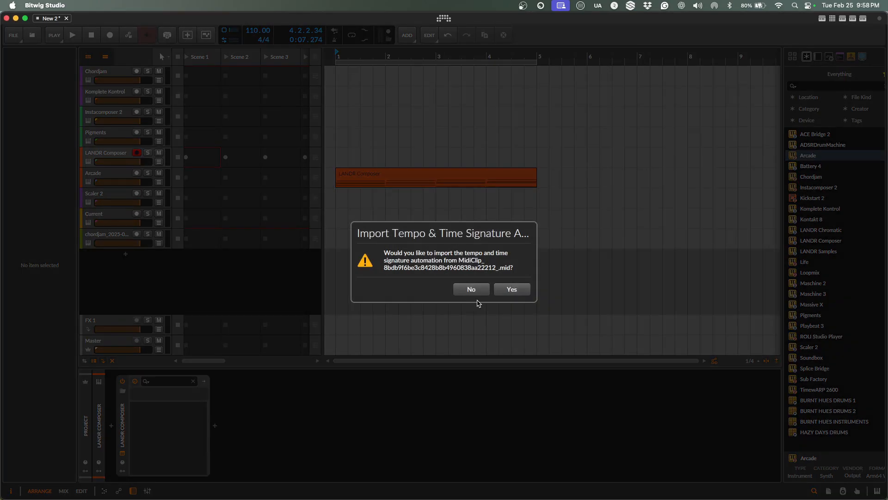
Decline the tempo import, replay the chords, and add a Melody track to LANDR Composer.
left_click(502, 290)
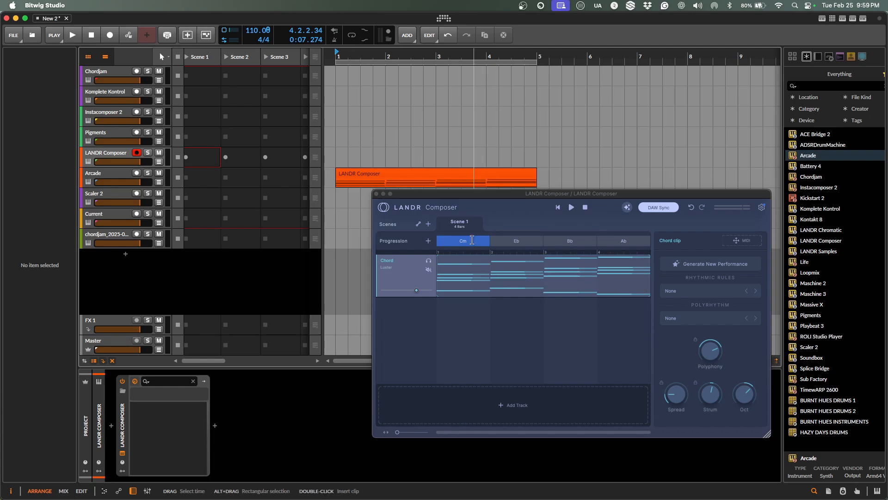
key("space")
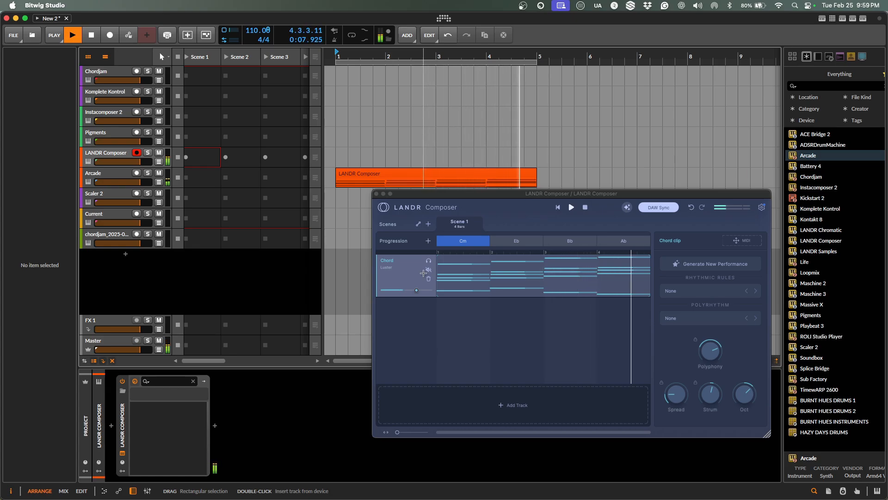
key("space")
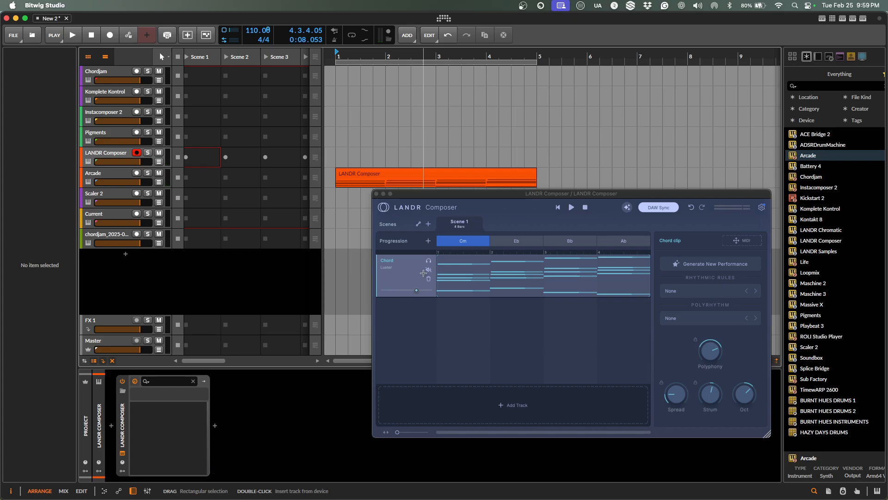
mouse_move(460, 412)
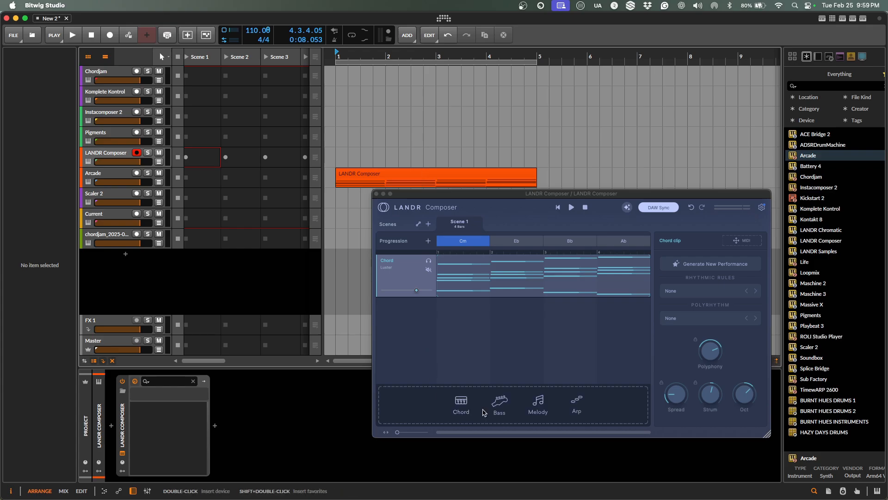
left_click(538, 403)
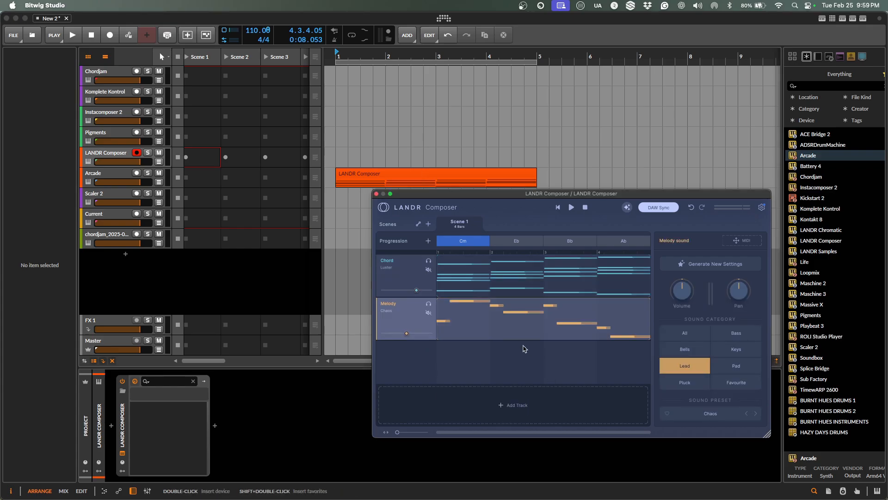
Open the Melody clip panel and raise Complexity, Variation and Polyphony while the melody plays.
key("space")
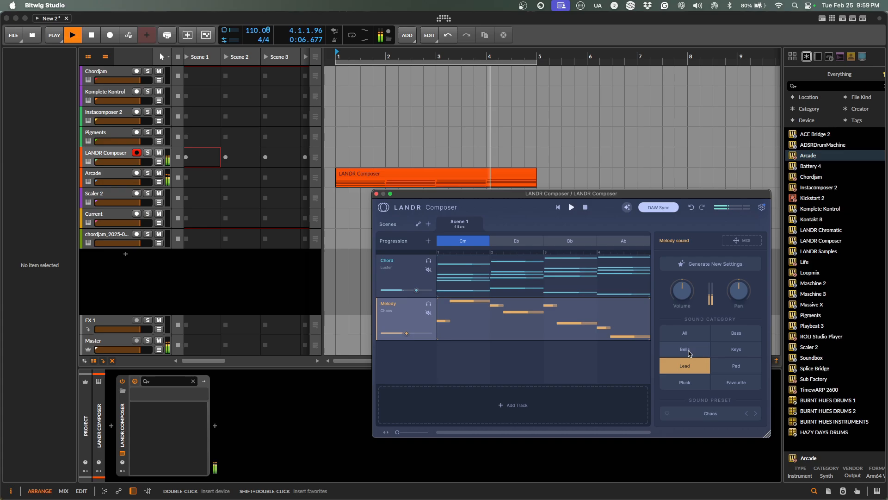
key("space")
left_click(642, 306)
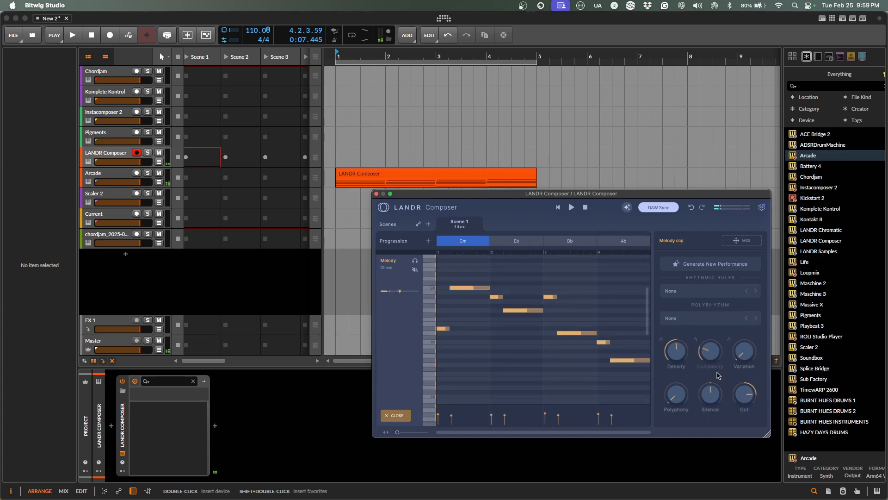
key("space")
left_click_drag(714, 355, 723, 307)
left_click_drag(746, 356, 746, 330)
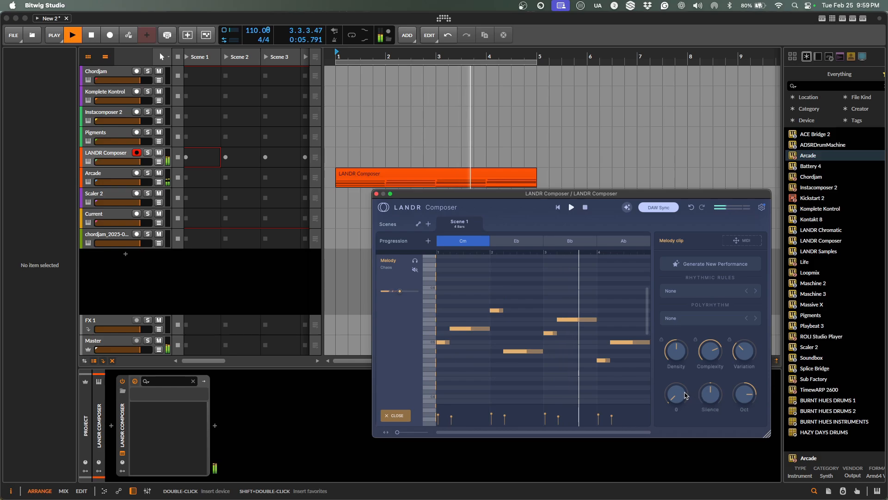
left_click_drag(685, 396, 687, 366)
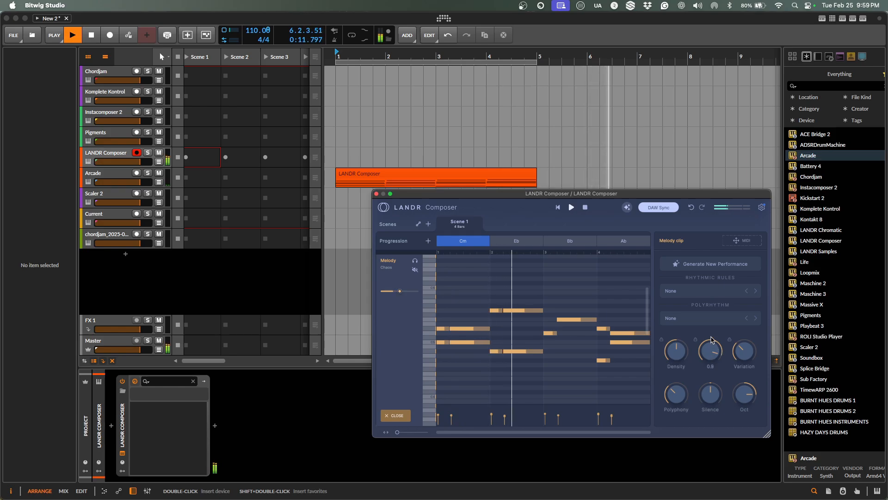
left_click_drag(711, 340, 713, 332)
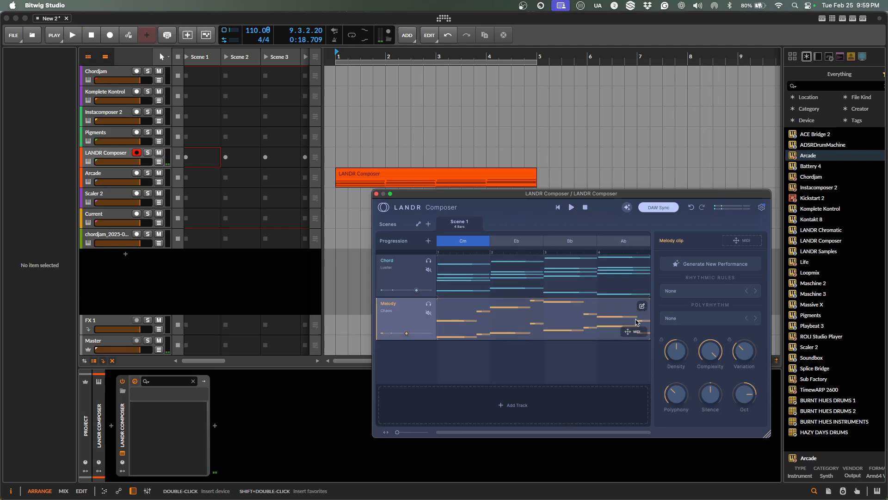
Place the LANDR melody as a clip on the Pigments track and play it back briefly.
left_click_drag(632, 335, 341, 141)
key("space")
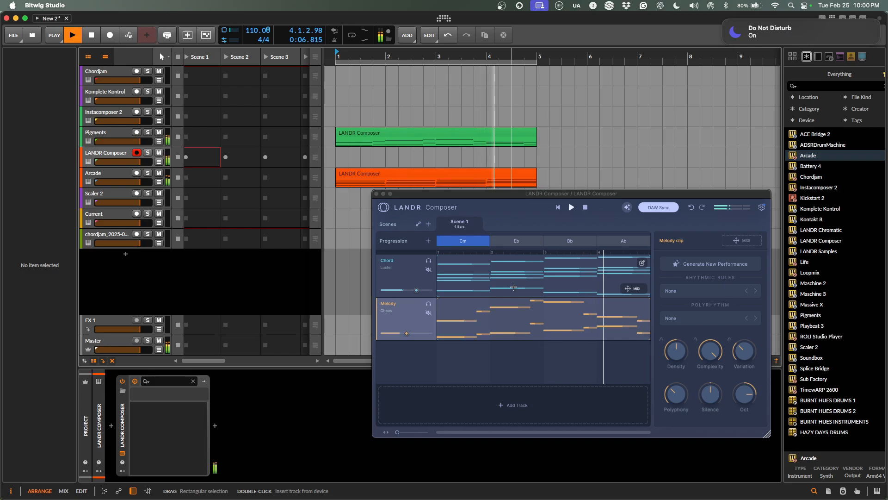
key("space")
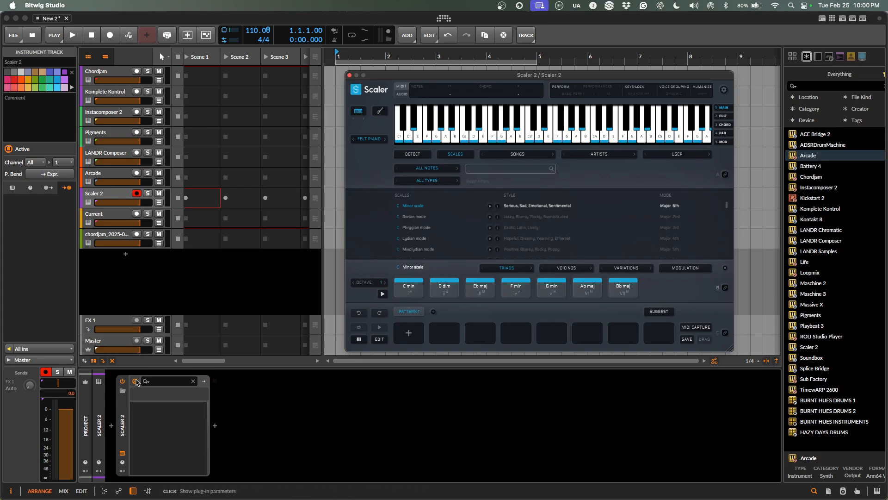
On the Current track, audition the C min, Eb maj, G min and Ab maj chords.
left_click(111, 217)
left_click(414, 290)
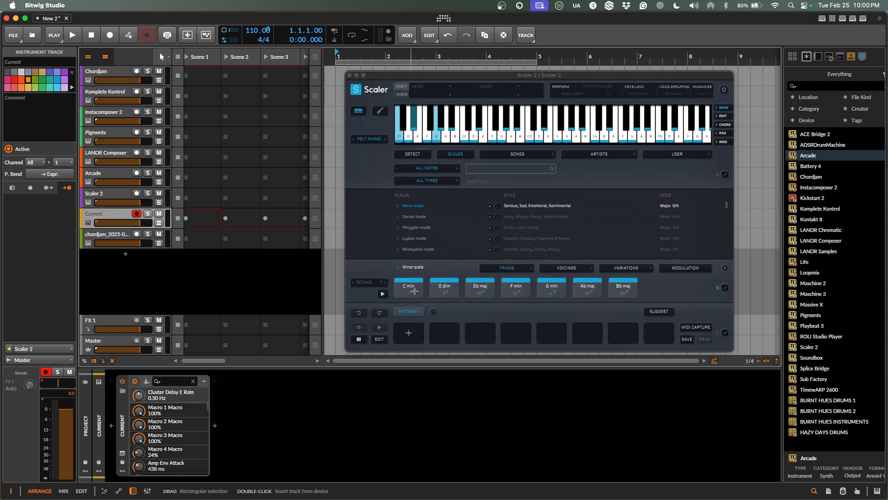
left_click(415, 291)
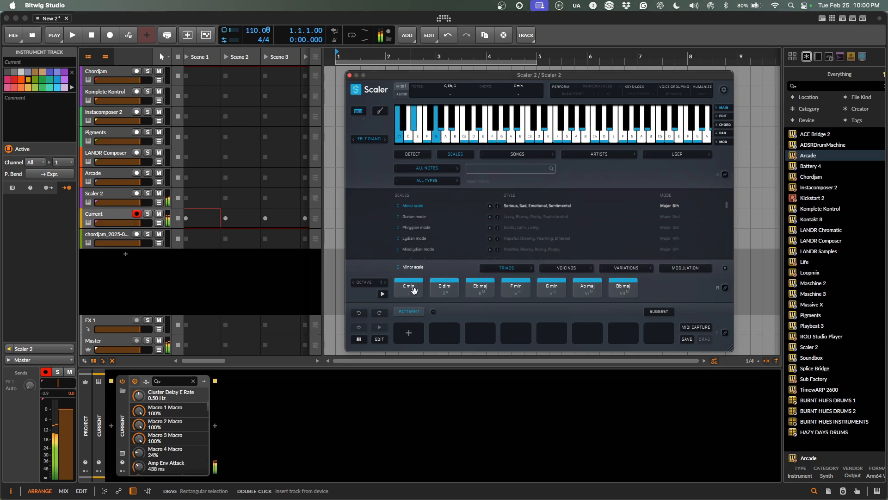
left_click(485, 285)
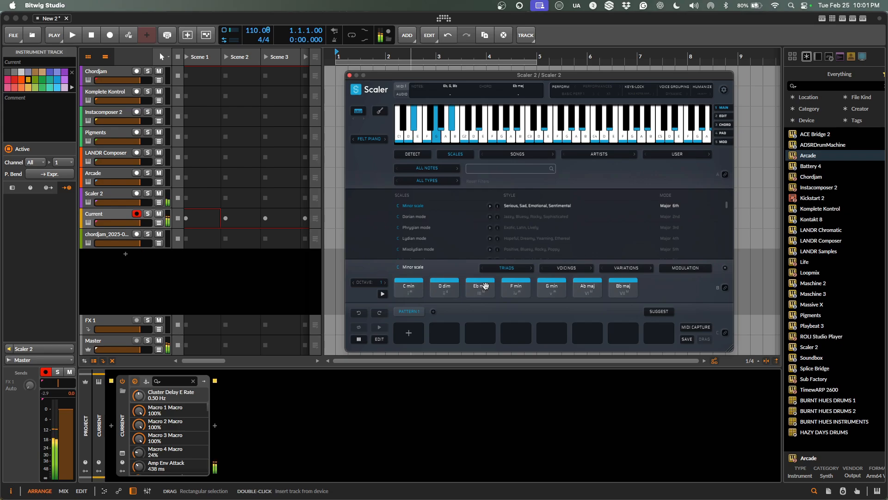
left_click(547, 287)
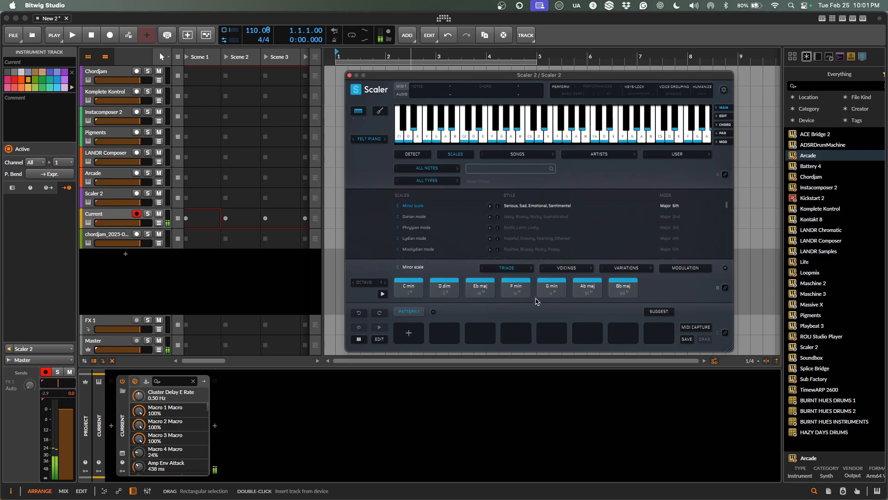
left_click(586, 287)
left_click(409, 289)
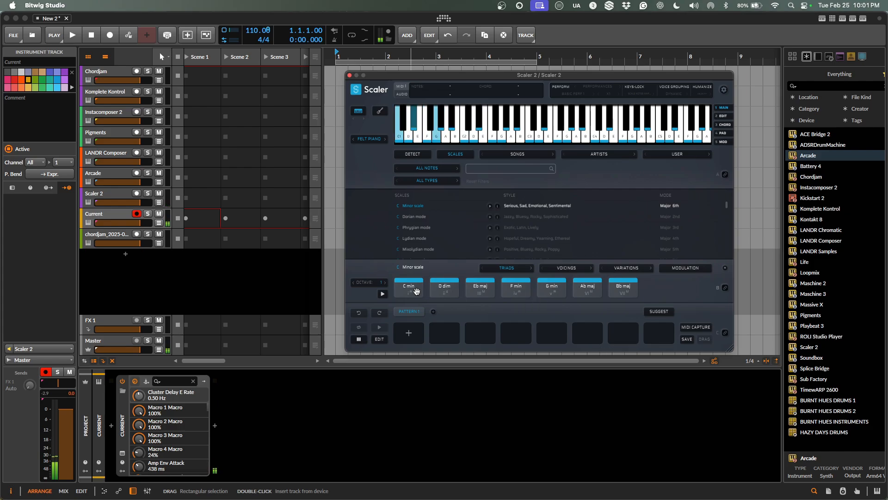
Show the G-based chord variations, try G min and G sus4, then switch to C variations.
left_click(634, 270)
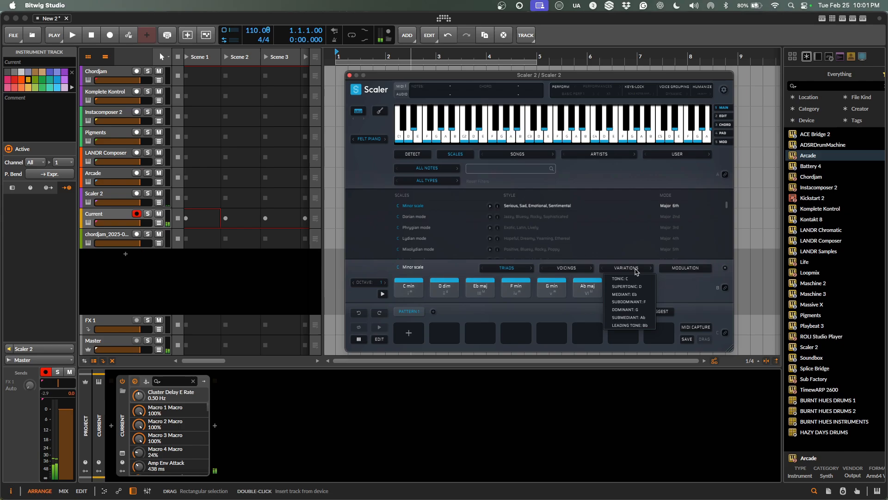
left_click(633, 310)
left_click(407, 289)
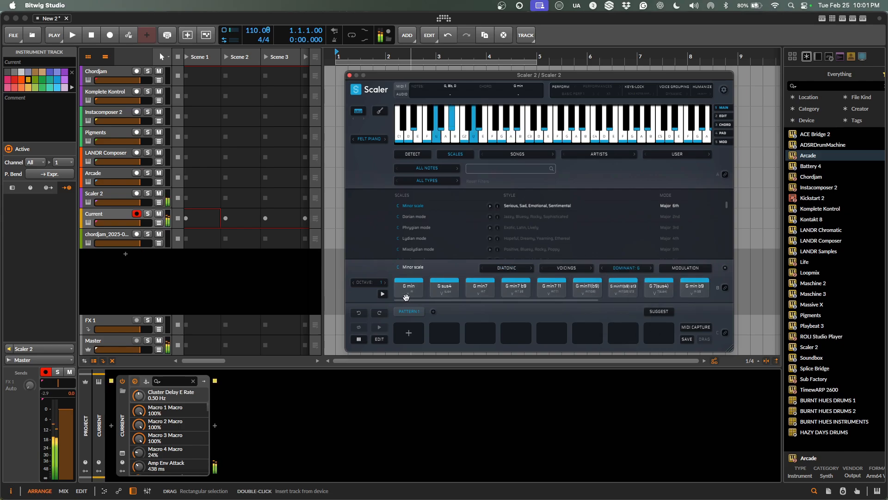
left_click(436, 293)
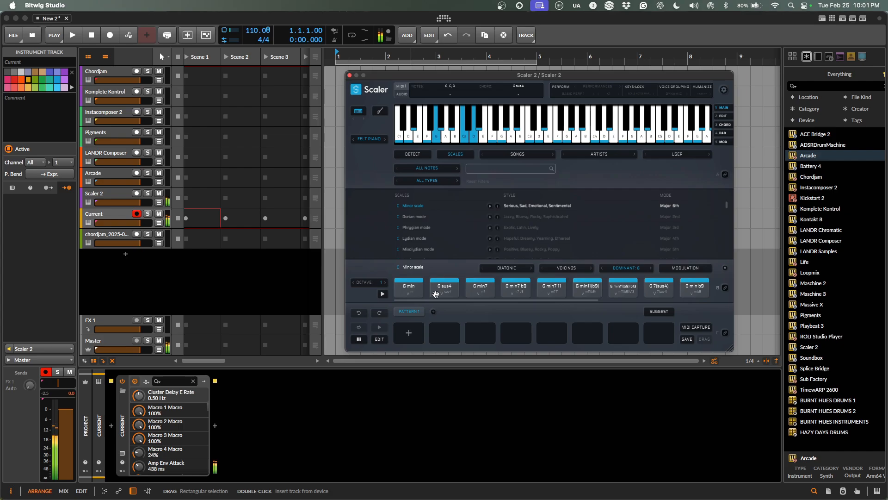
left_click(642, 269)
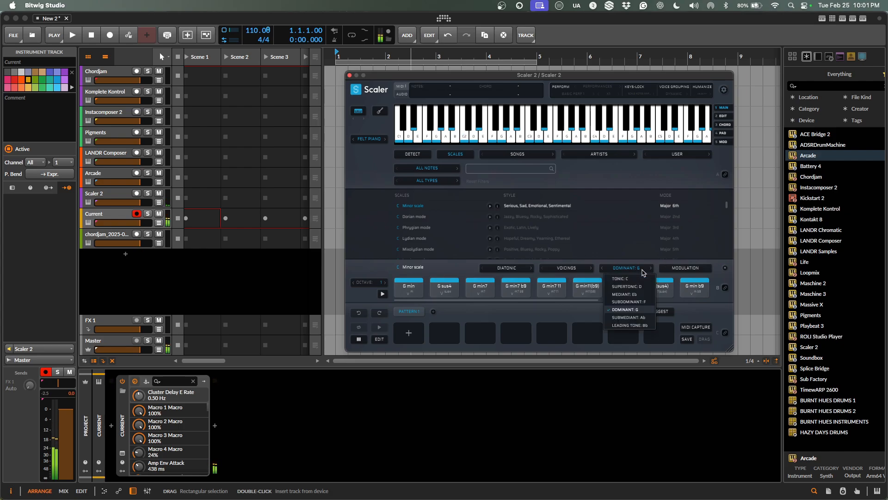
left_click(637, 279)
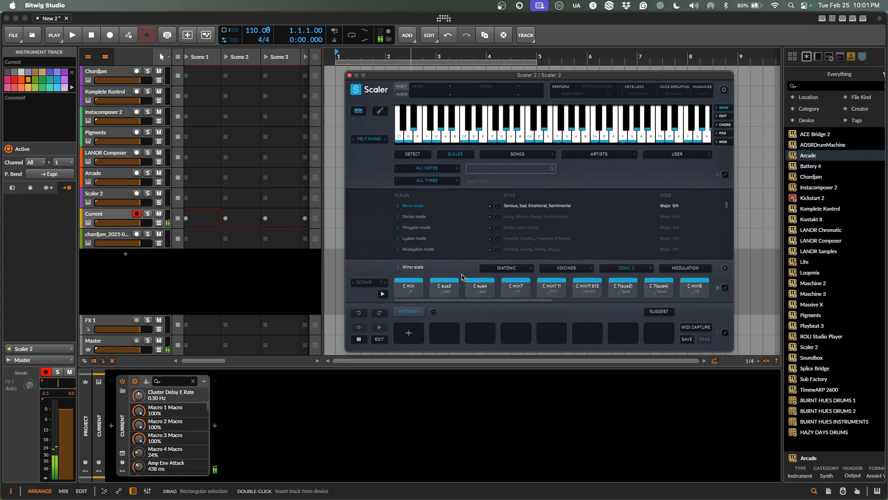
Set the chord row to plain triads and audition C min and D dim.
left_click(507, 268)
left_click(503, 279)
left_click(409, 288)
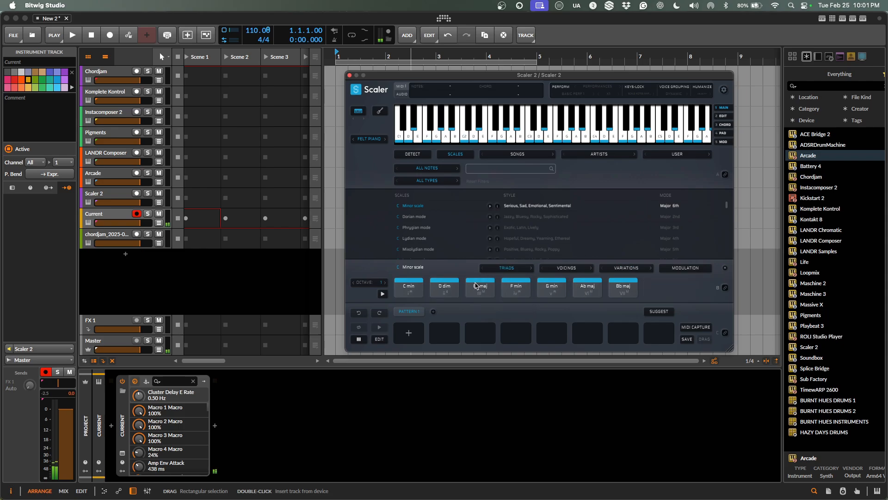
left_click(409, 288)
left_click(440, 288)
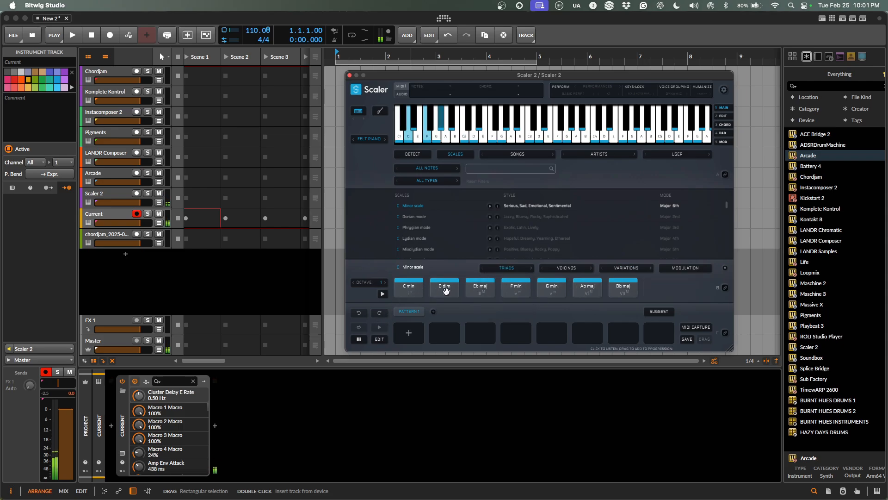
Switch to Dorian mode and audition C min, D min, Eb maj, G min, A dim and Bb maj.
left_click(411, 217)
left_click(410, 288)
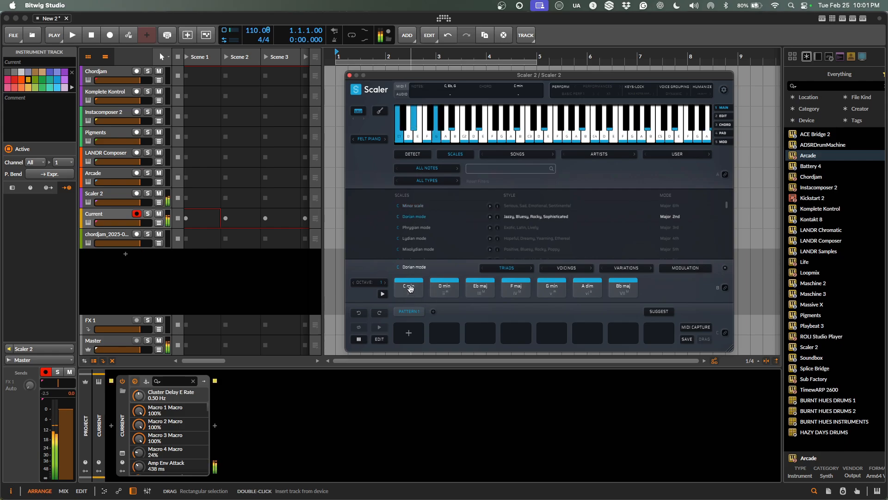
left_click(444, 287)
left_click(486, 291)
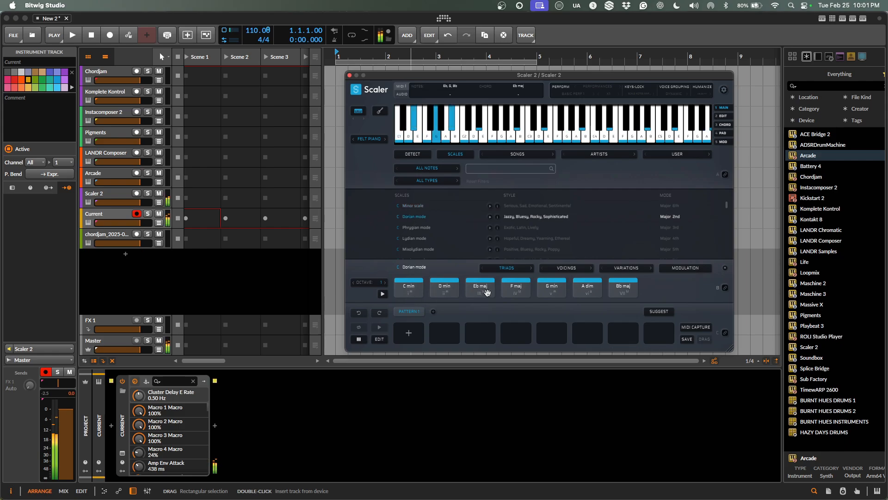
left_click(540, 288)
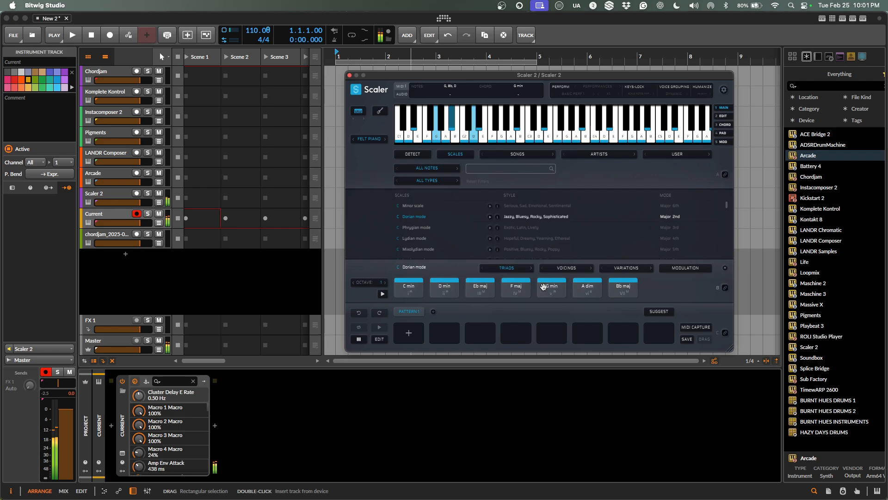
left_click(583, 290)
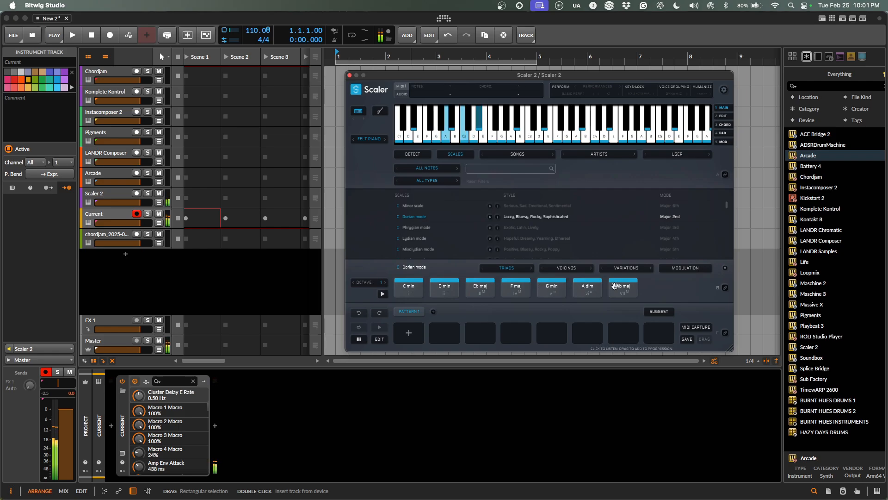
left_click(629, 285)
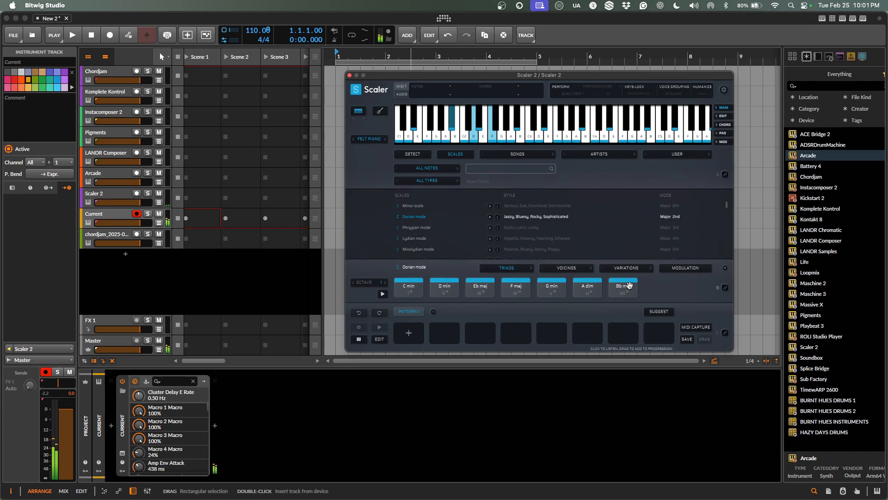
Drag C min, Eb maj and G min into pattern slots 1, 2 and 3.
left_click_drag(409, 287, 407, 335)
left_click_drag(479, 288, 445, 336)
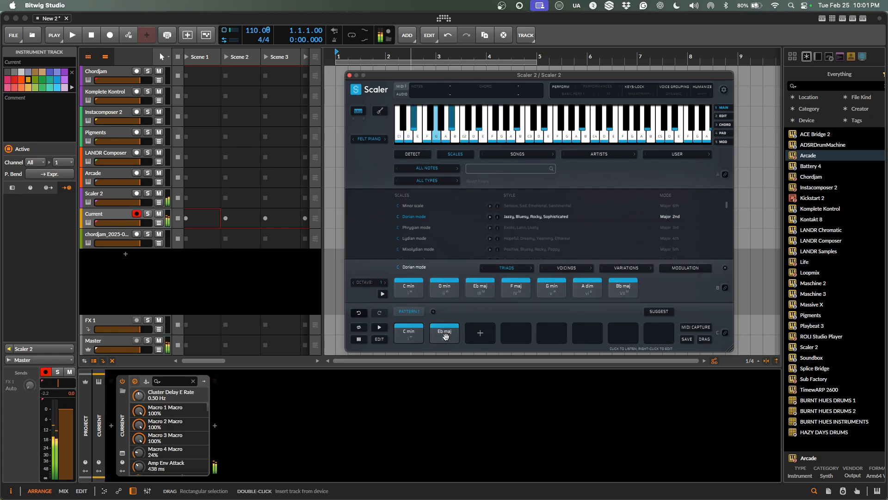
left_click_drag(551, 289, 481, 334)
Play the progression briefly, then open the EDIT playback panel.
key("space")
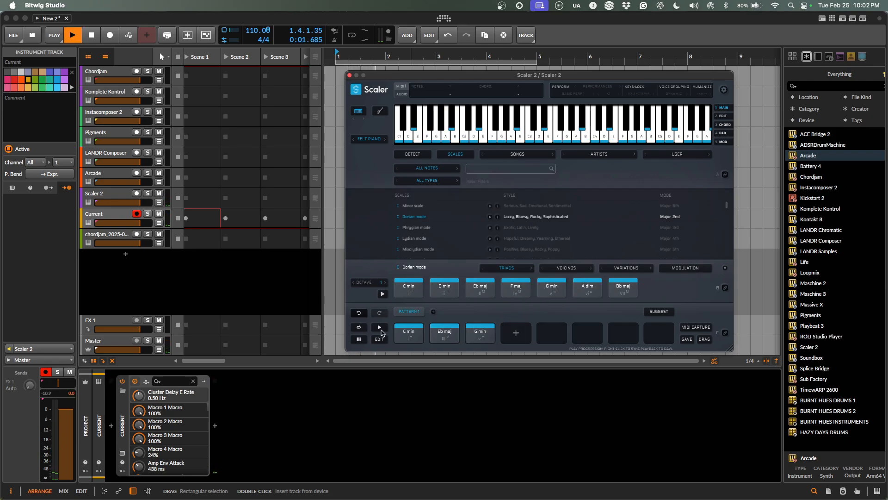
key("space")
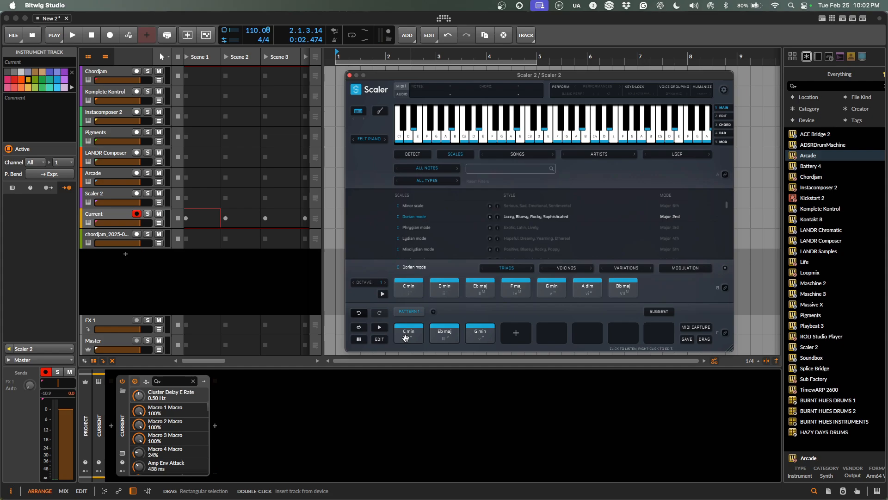
left_click(379, 339)
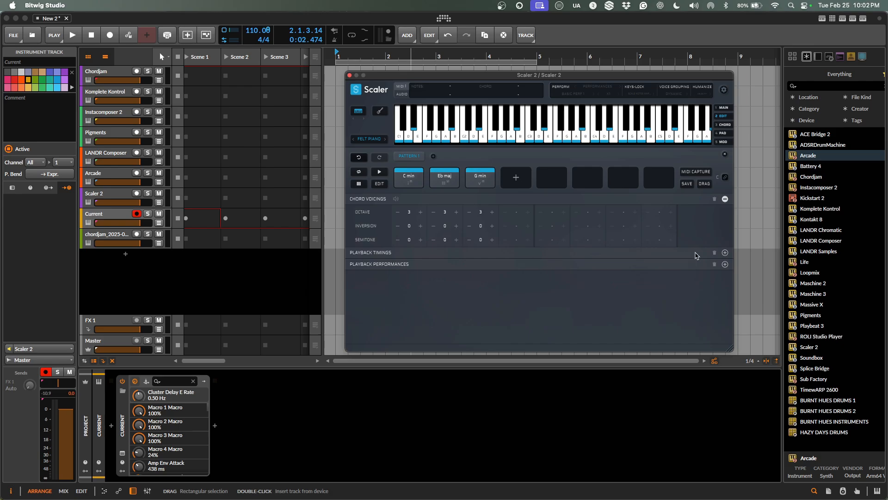
Expand and collapse Playback Timings and Playback Performances, then go back to the scales browser.
left_click(373, 253)
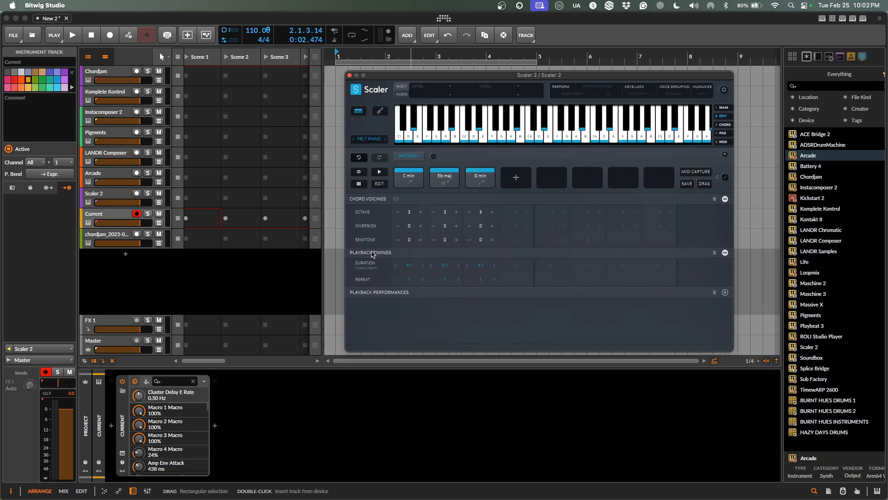
left_click(372, 253)
left_click(387, 266)
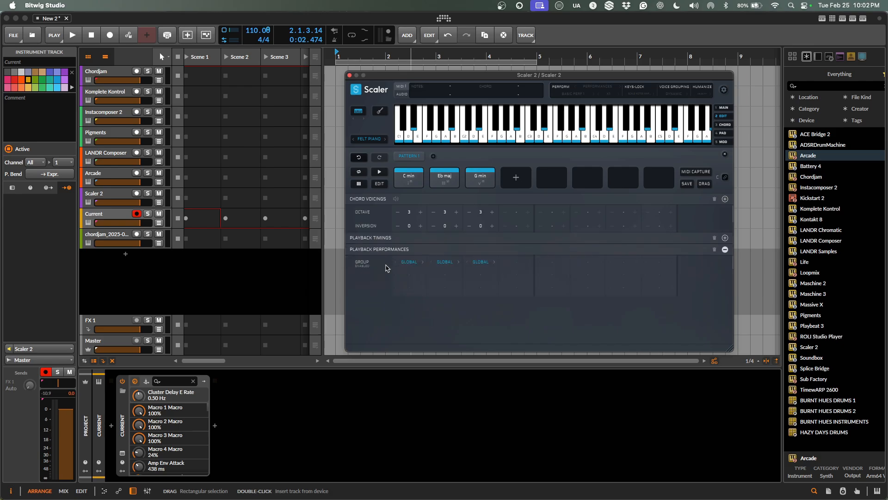
left_click(381, 223)
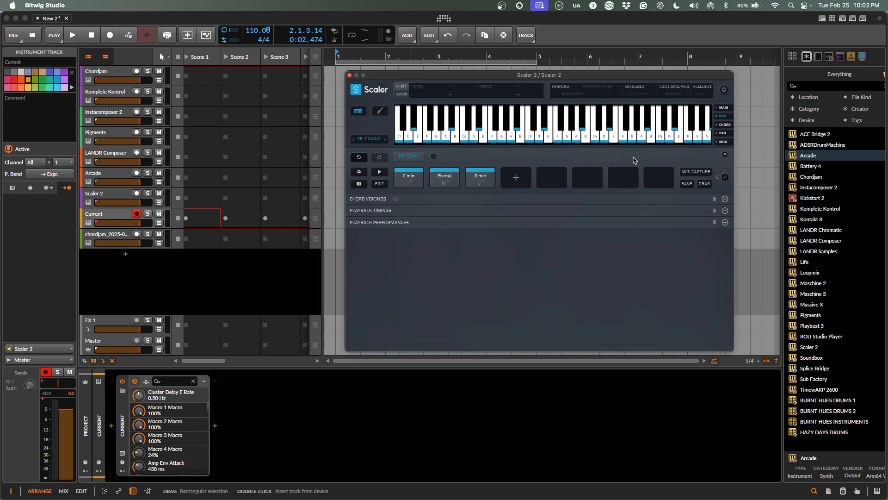
left_click(378, 189)
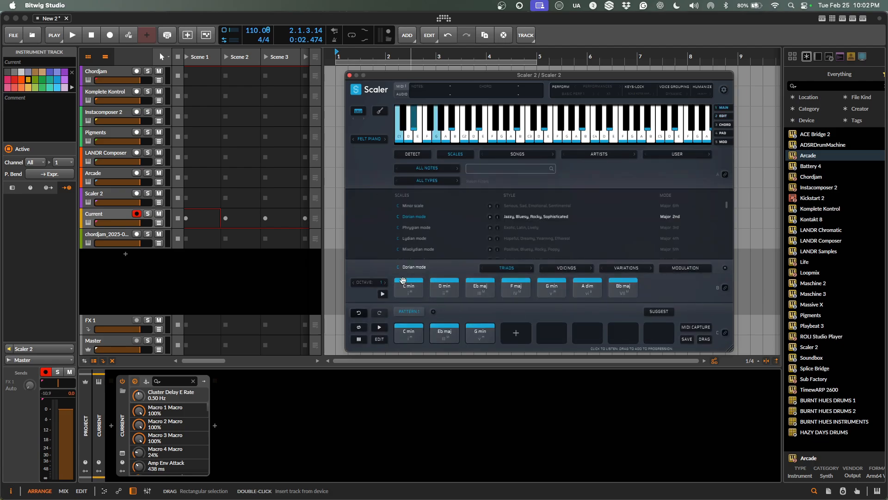
Browse the root note and scale type lists, leaving both unchanged.
left_click(431, 168)
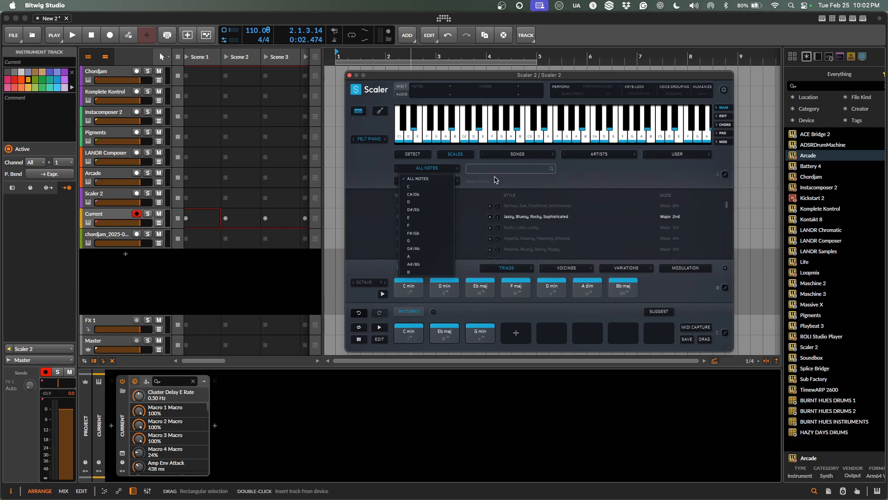
left_click(508, 184)
left_click(423, 184)
scroll(435, 333, "down", 5)
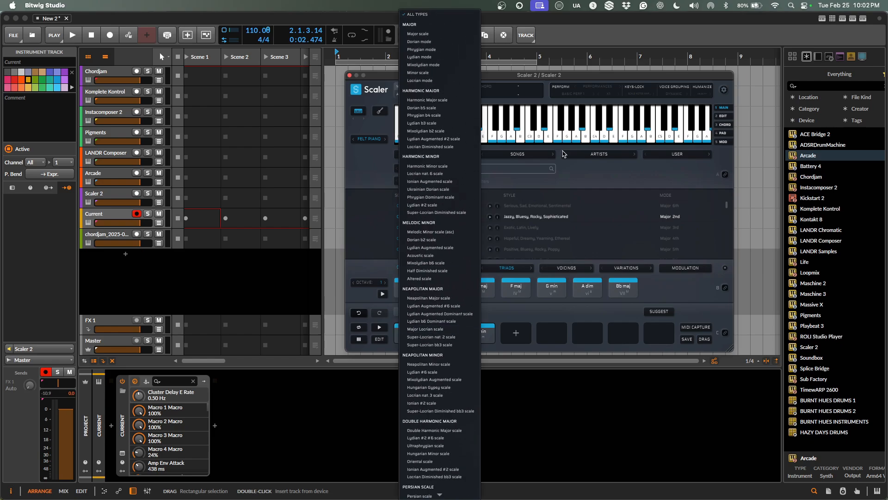
left_click(620, 172)
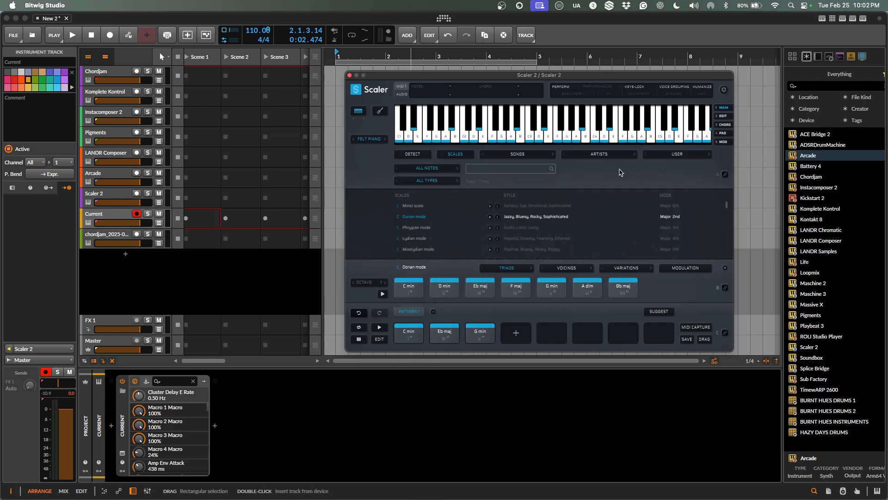
Turn on Voice Grouping and Humanize, test a G note, and browse the Felt Piano sound list unchanged.
left_click(674, 89)
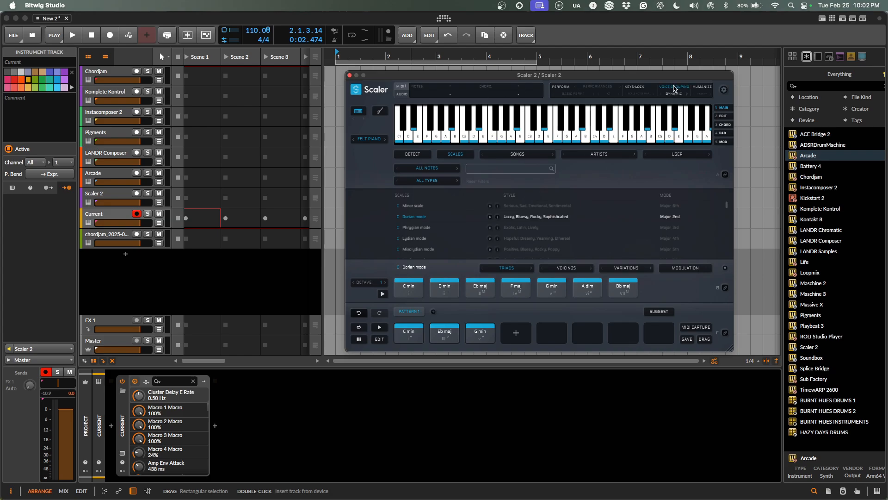
left_click(702, 87)
left_click(568, 139)
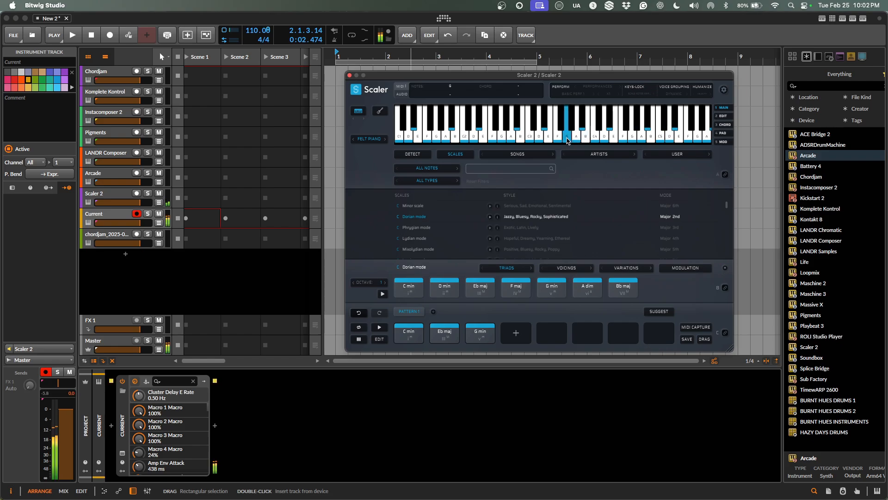
left_click(368, 139)
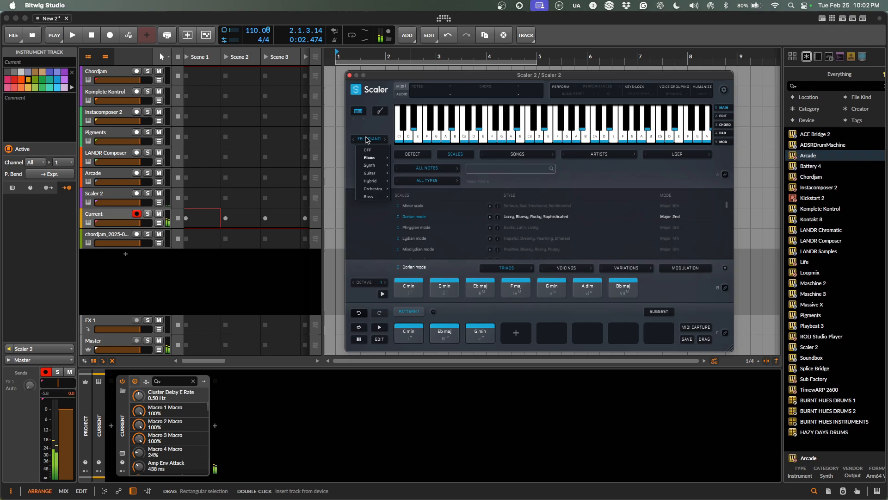
mouse_move(373, 176)
mouse_move(380, 191)
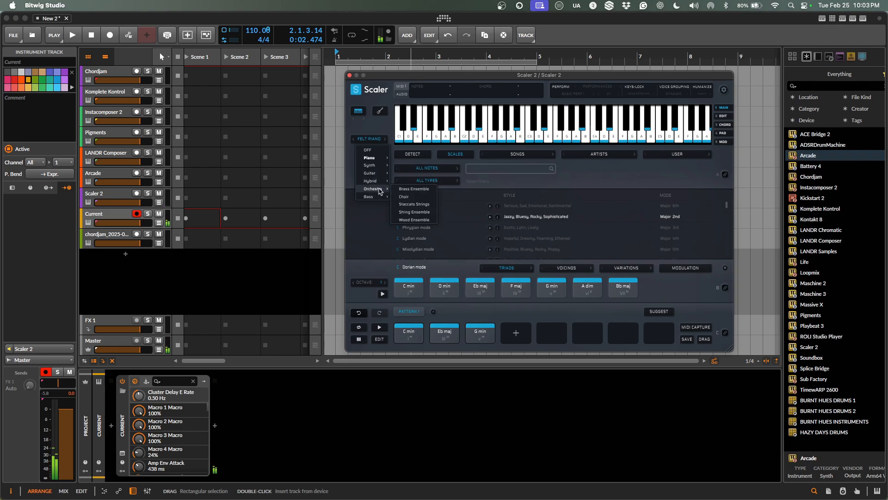
left_click(377, 128)
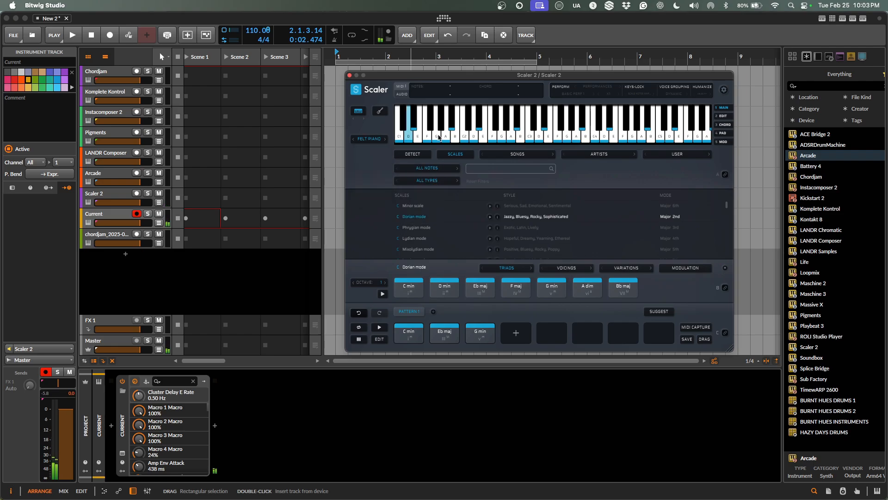
Start MIDI Capture and play the C min chord twice.
left_click(695, 328)
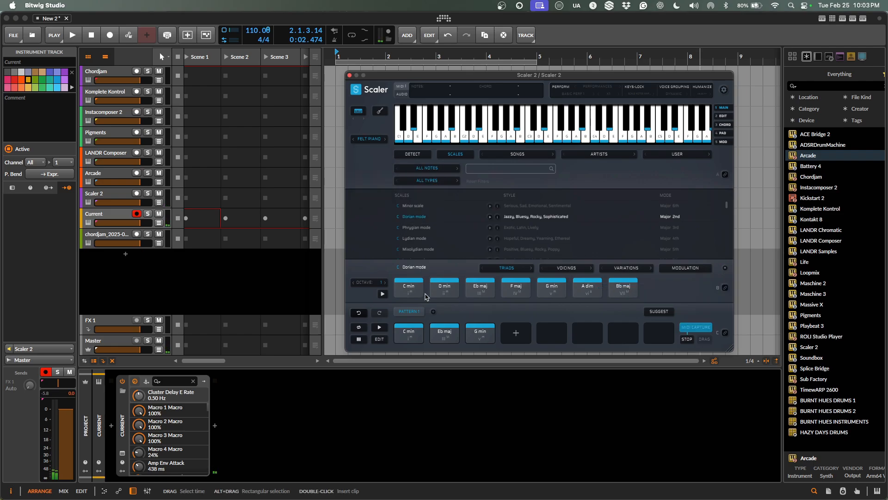
left_click(404, 291)
left_click(403, 293)
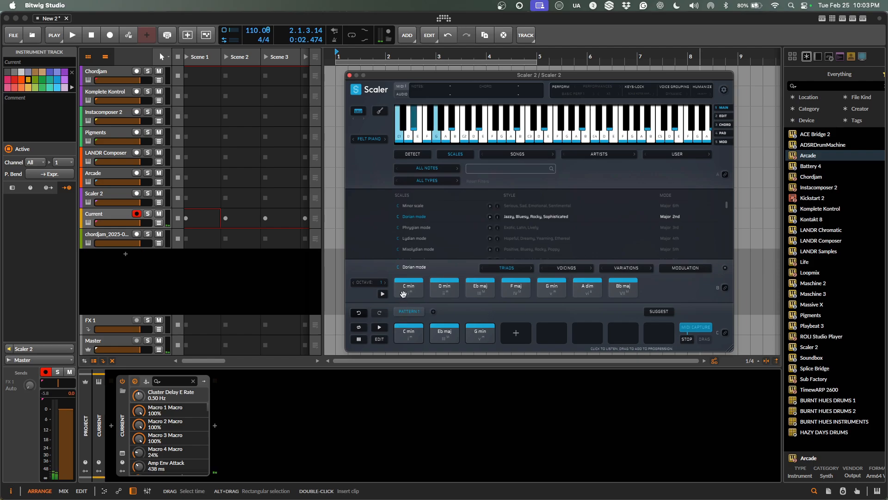
Play C min, Eb maj and G min into the MIDI capture.
left_click(406, 287)
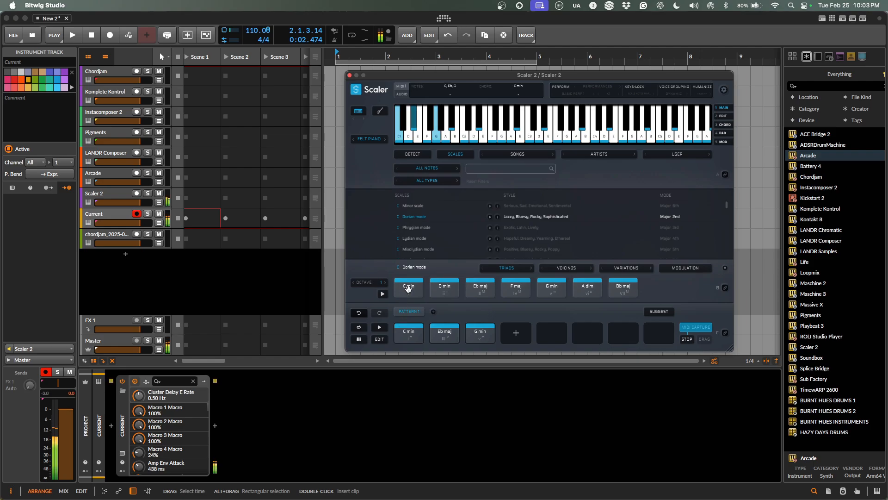
left_click(479, 286)
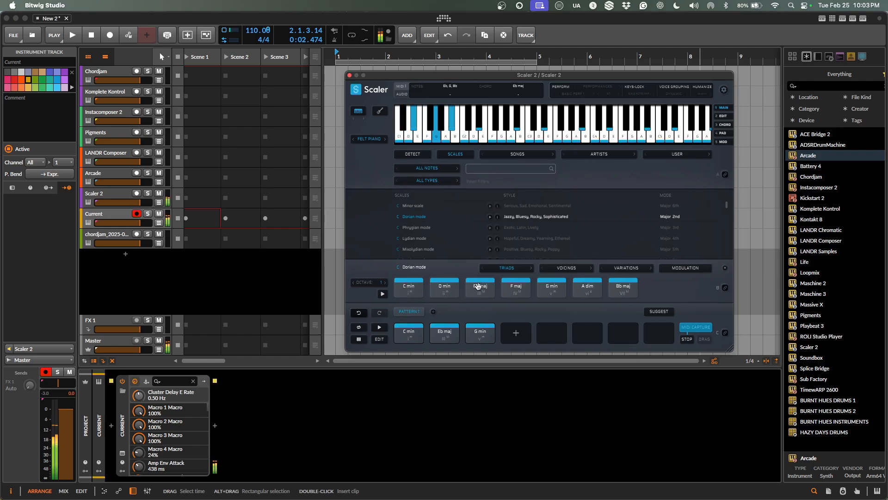
left_click(546, 287)
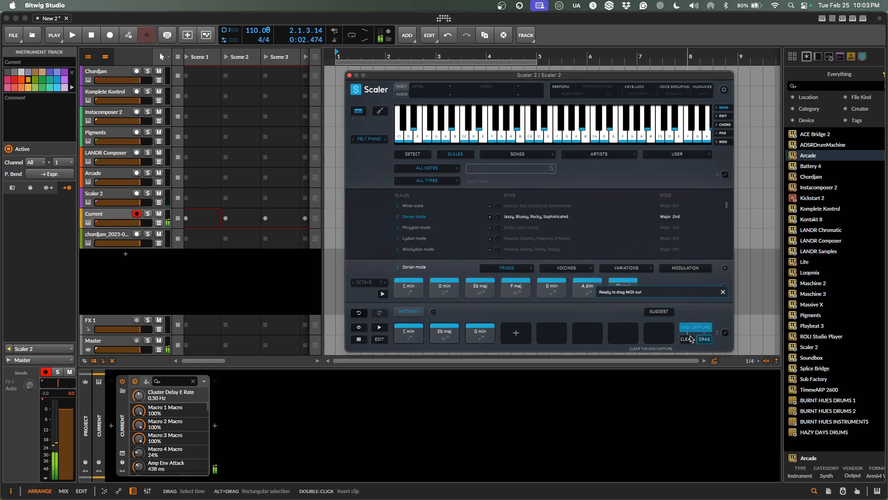
Drag the captured MIDI into the arranger as a new Scaler-MidiCapture track, then delete its clip.
left_click_drag(703, 342, 754, 278)
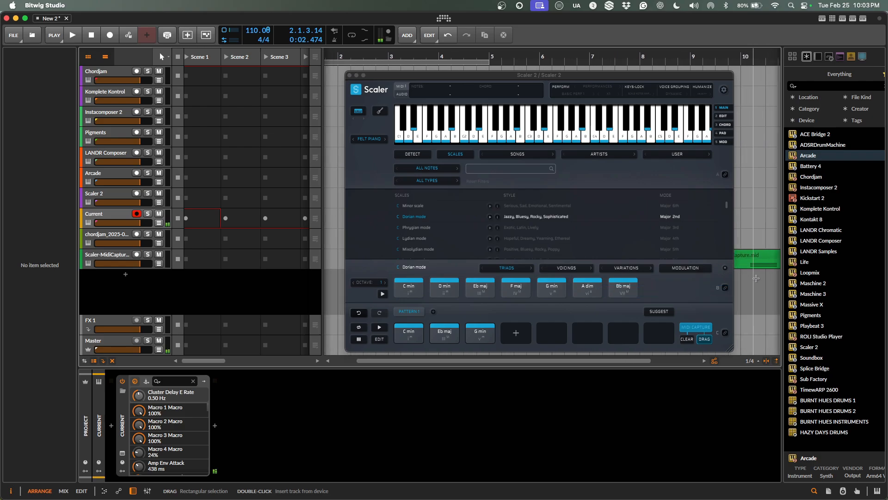
left_click(769, 253)
key("Delete")
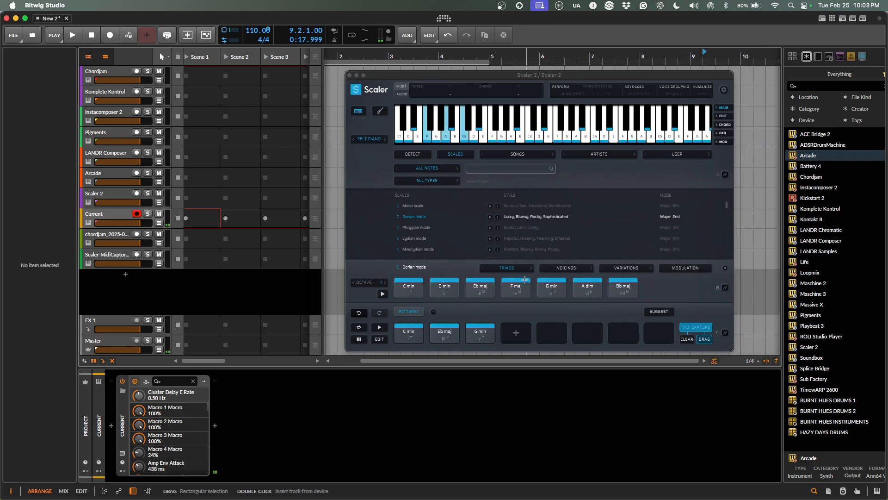